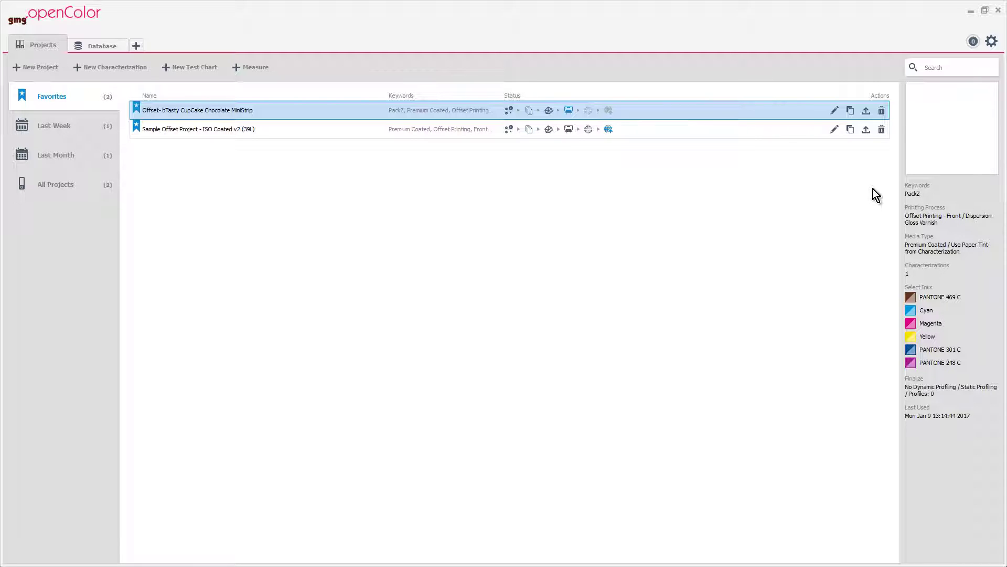
- Open the Offset- bTasty CupCake Chocolate MiniStrip project and review its printing process, media, inks and characterization settings
double_click(248, 115)
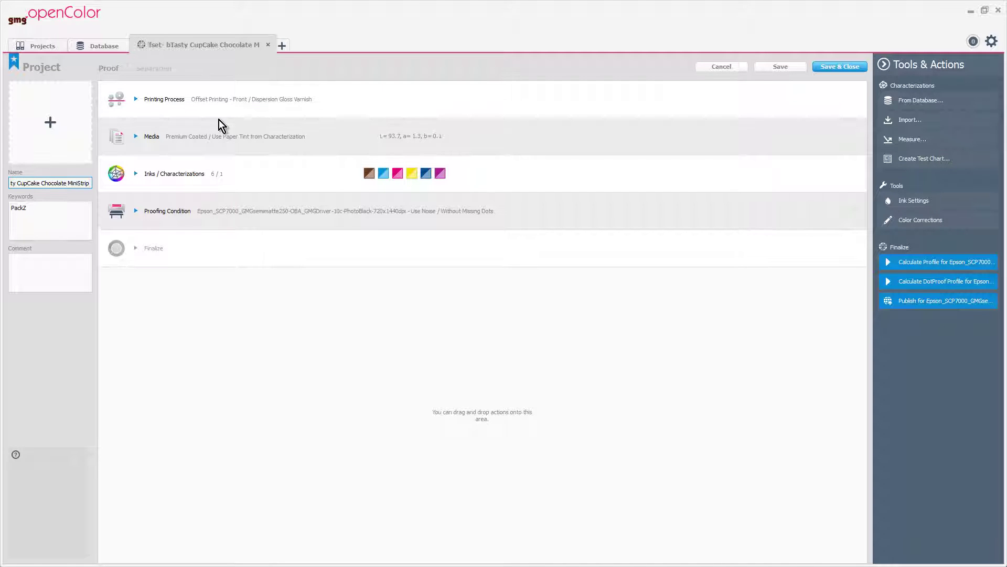
click(248, 99)
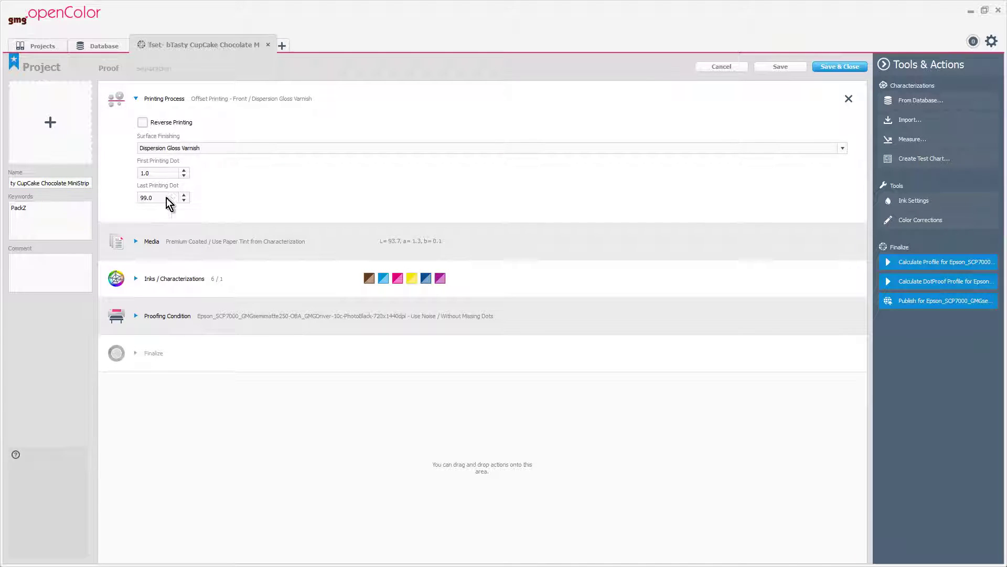
click(137, 241)
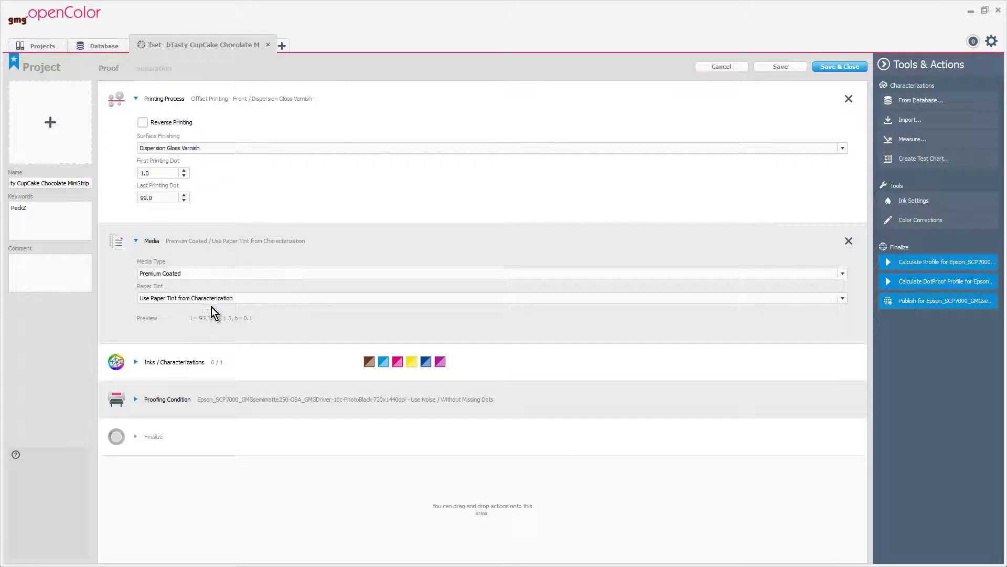
click(137, 363)
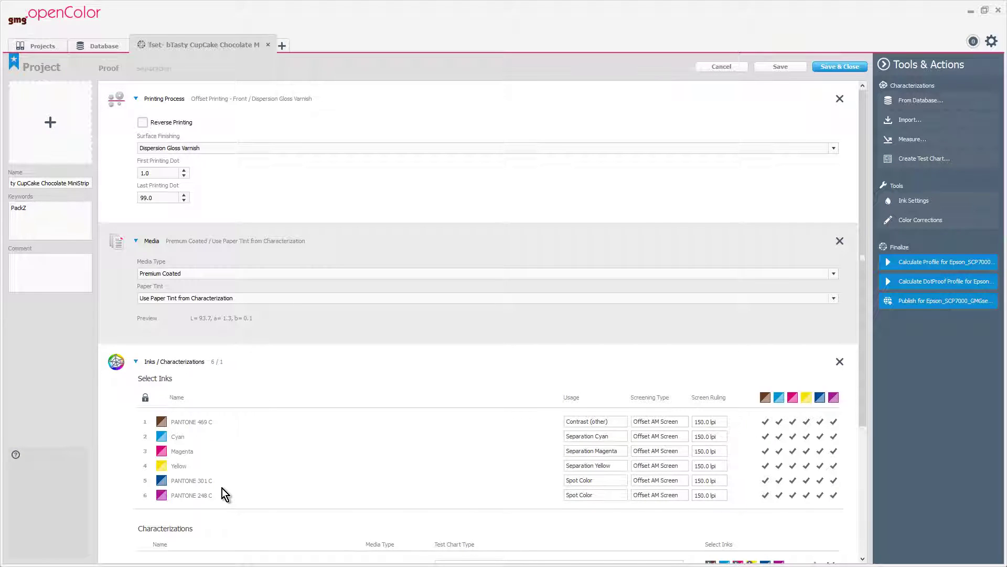
scroll(437, 321, down, 3)
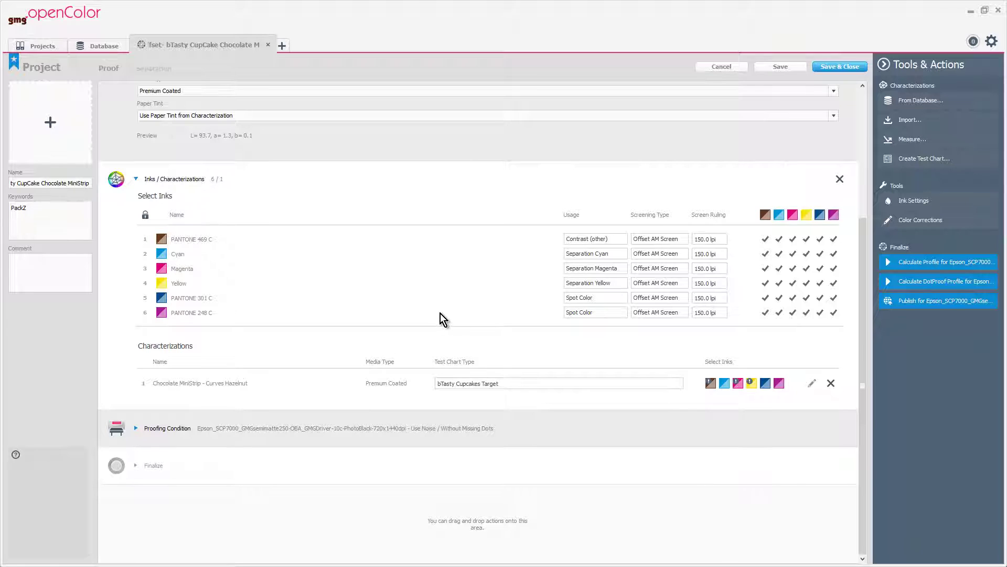
- Calculate the Epson_SCP7000 proof profile with all six inks and choose Offset- bTasty CupCake Chocolate MiniStrip V2 as the separation's target color space
click(941, 265)
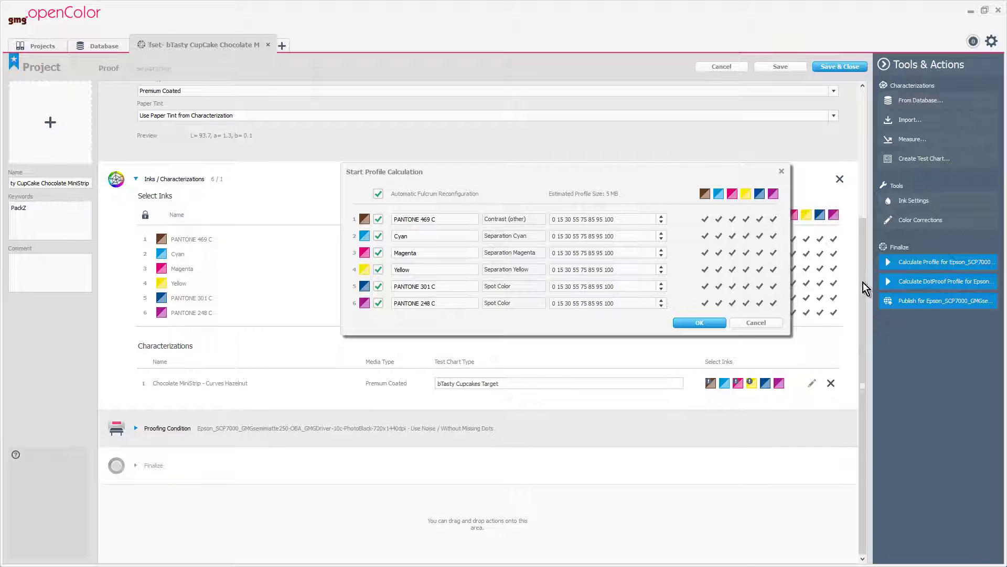
click(701, 323)
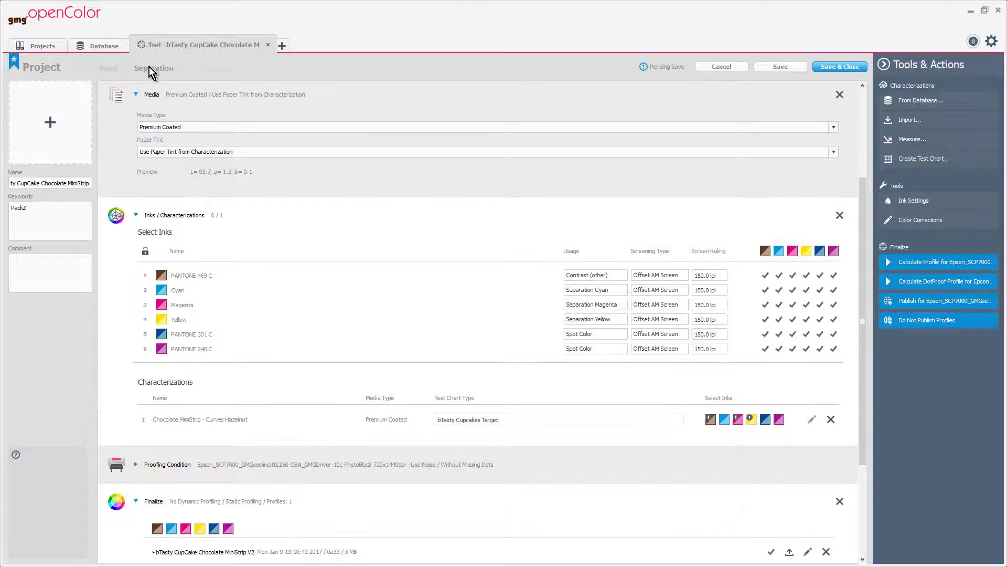
click(149, 67)
click(838, 122)
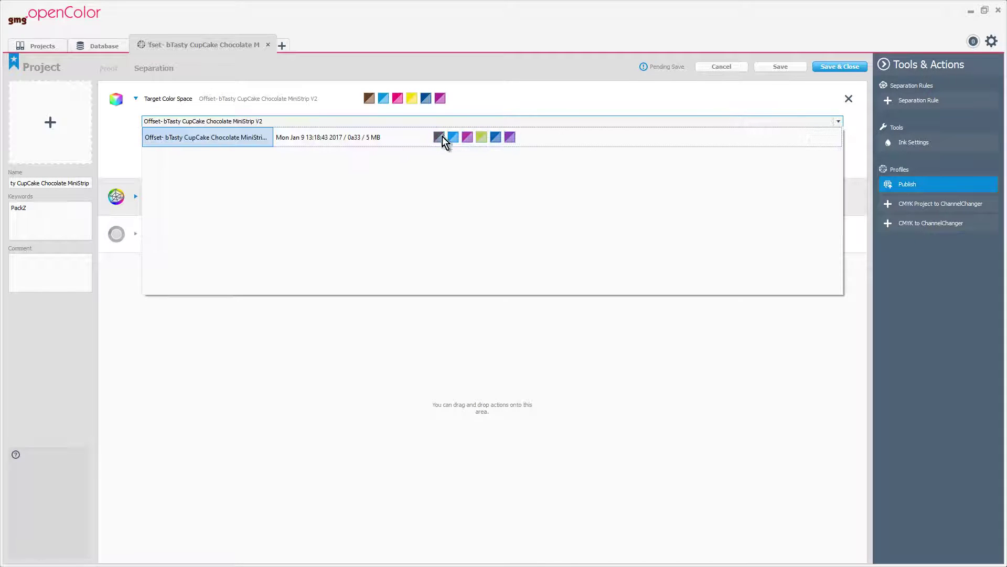
click(221, 137)
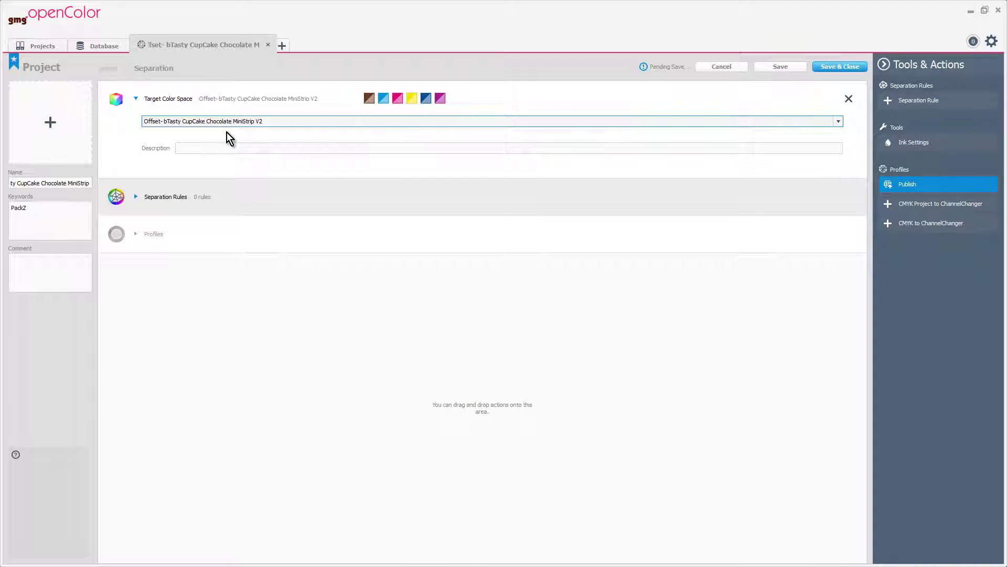
- Review and accept the separation's ink settings, publish the separation profiles and save the project
click(939, 141)
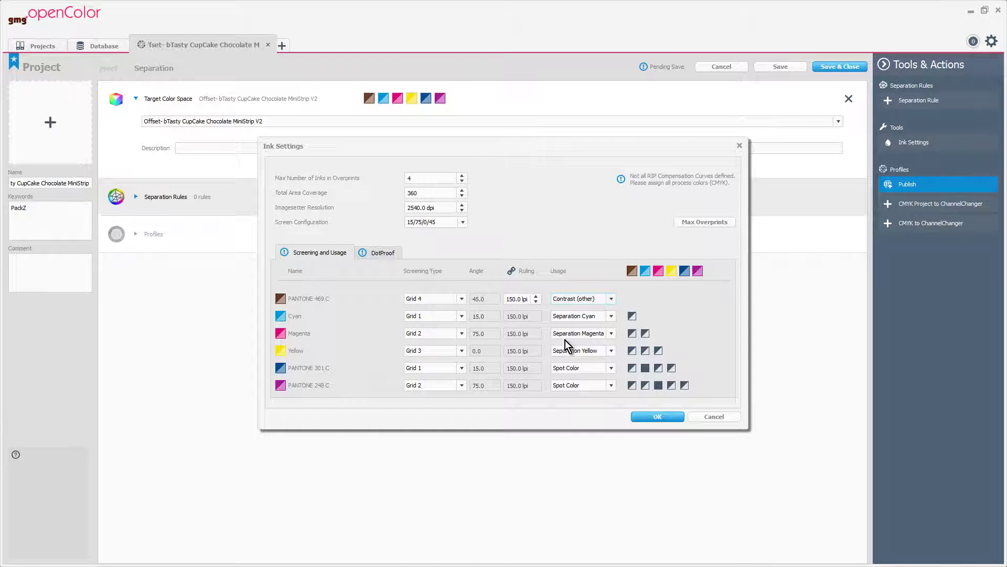
click(663, 419)
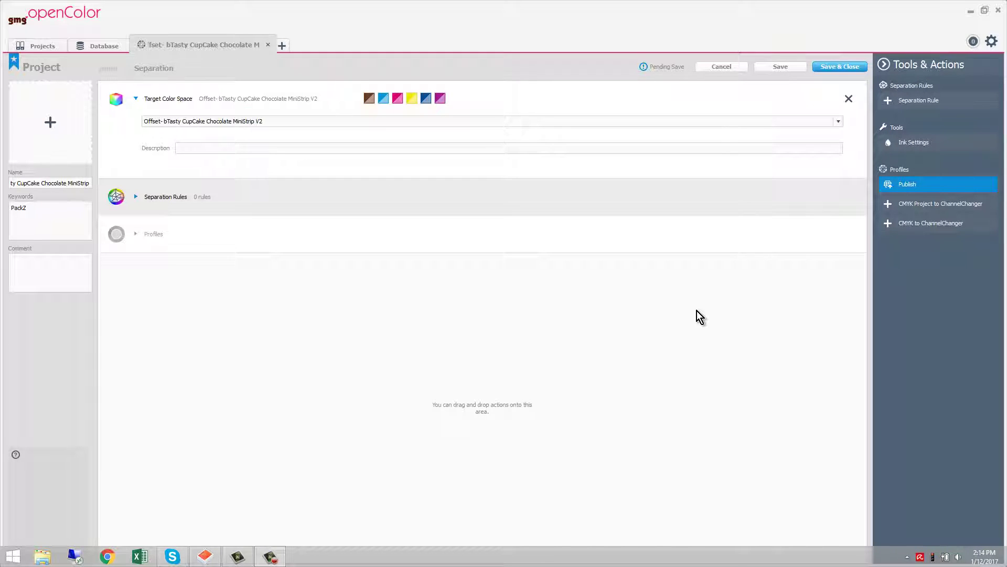
click(932, 185)
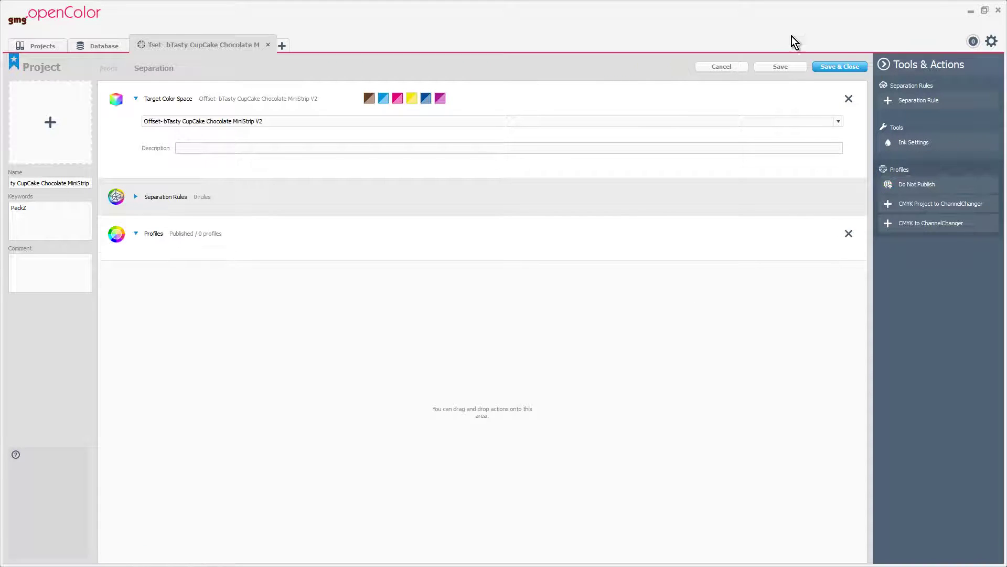
click(789, 69)
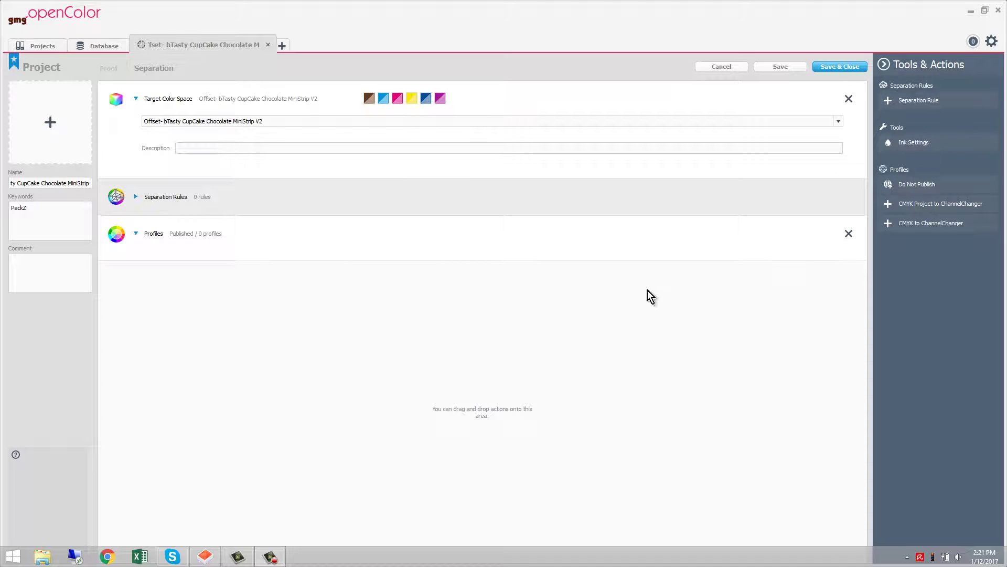
- Open the Sample Offset Project - ISO Coated v2 (39L) and check the publishing status of its separation profiles
click(44, 47)
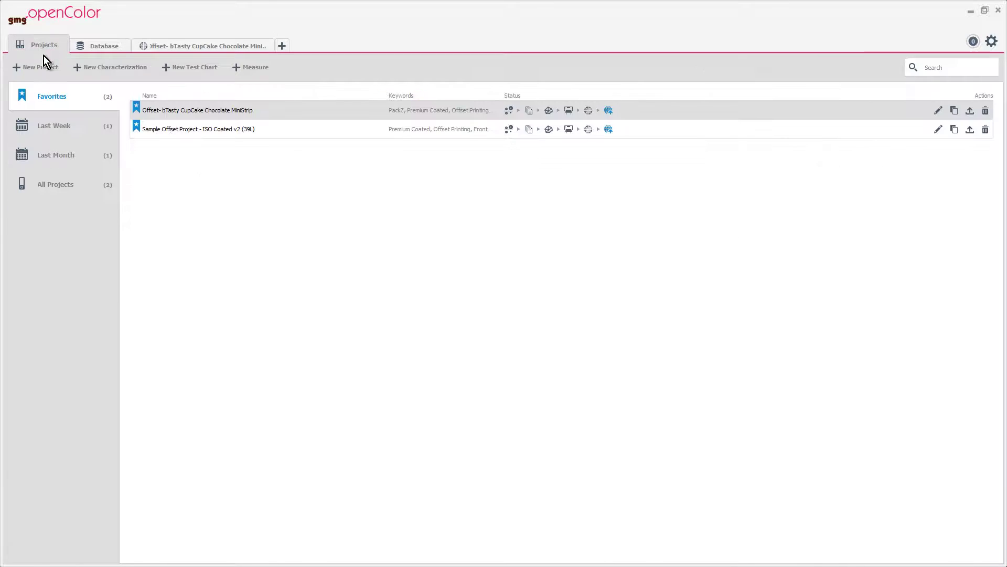
click(206, 131)
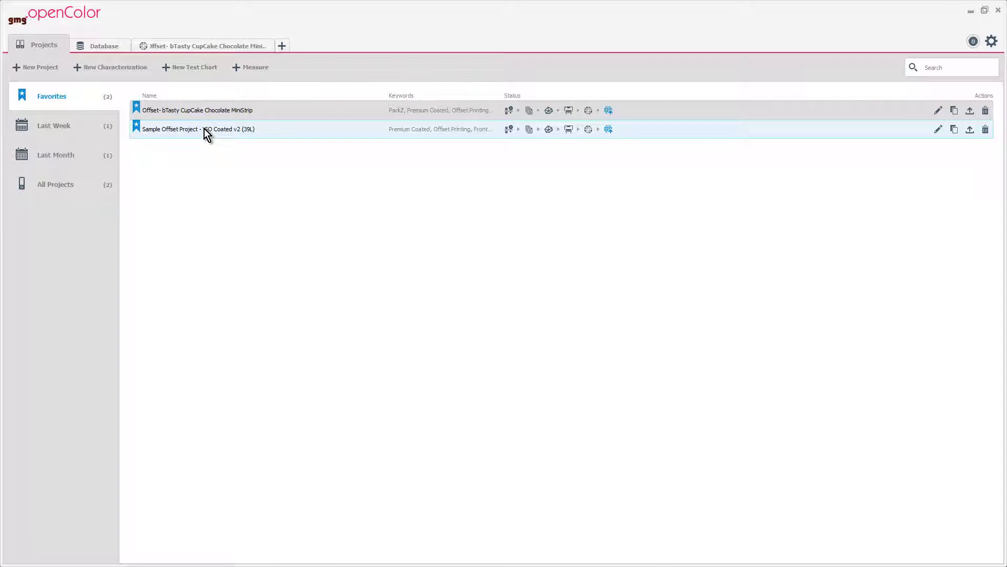
double_click(204, 129)
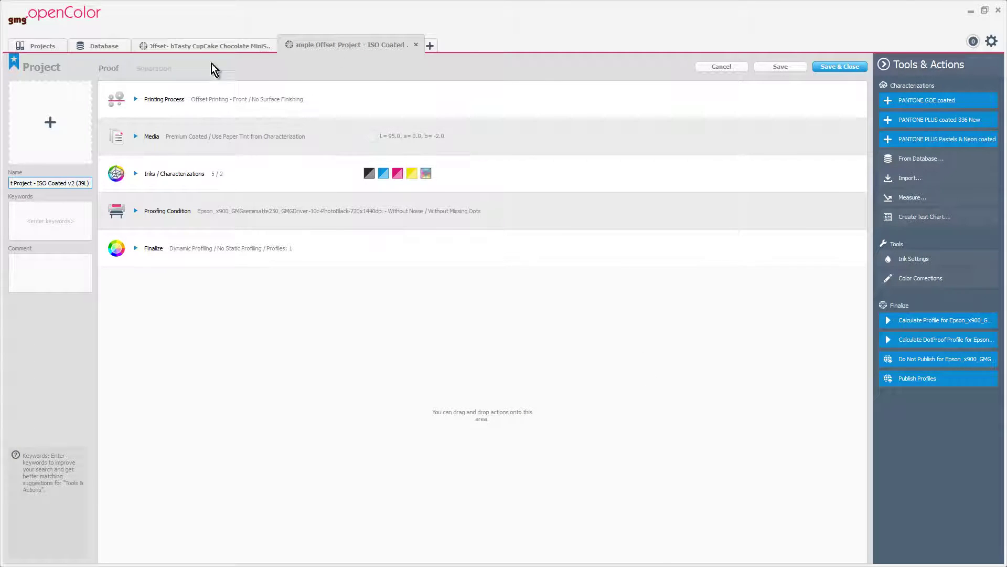
click(160, 71)
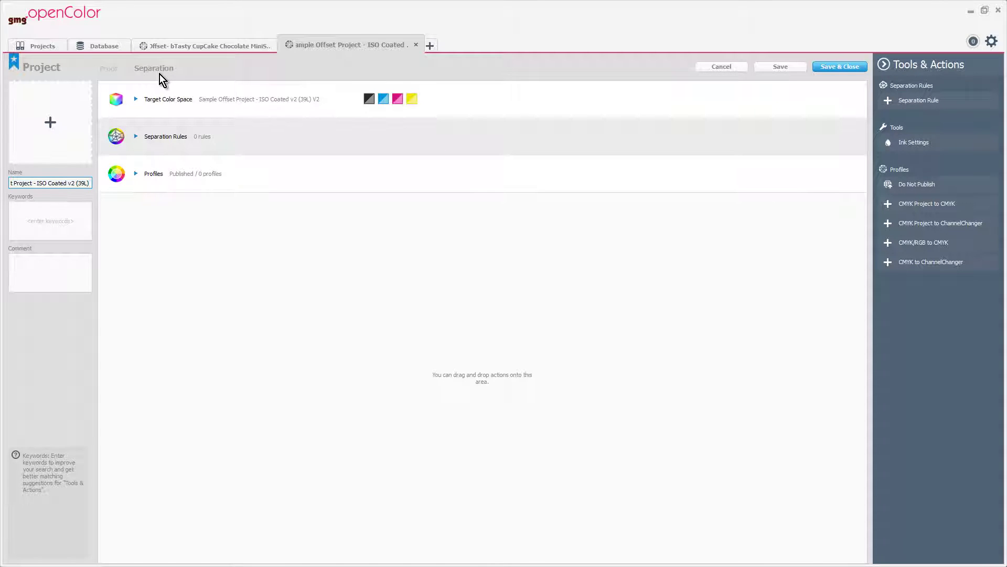
click(921, 181)
click(925, 185)
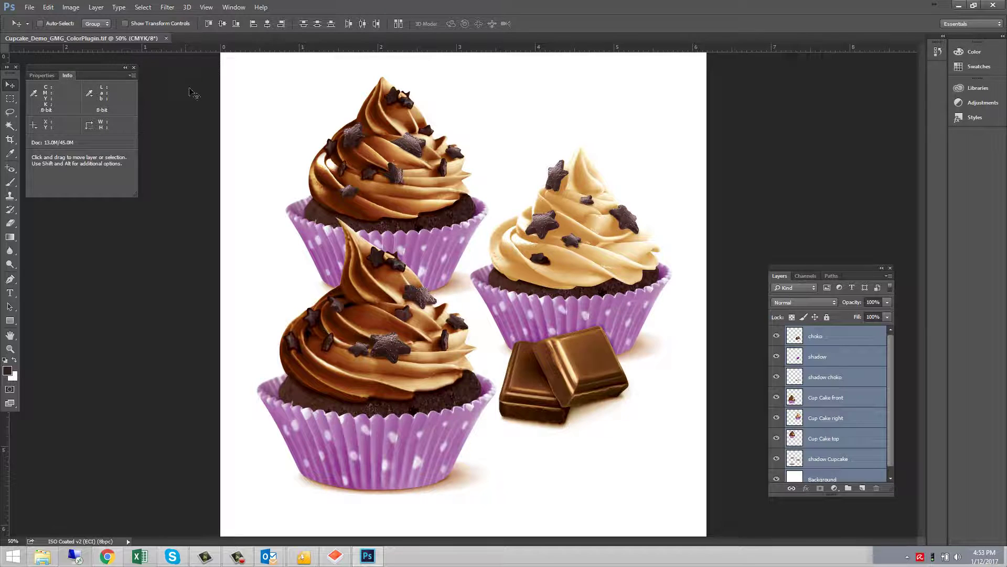
- Display the GMG ColorPlugin extension in Photoshop for the cupcake image
click(235, 10)
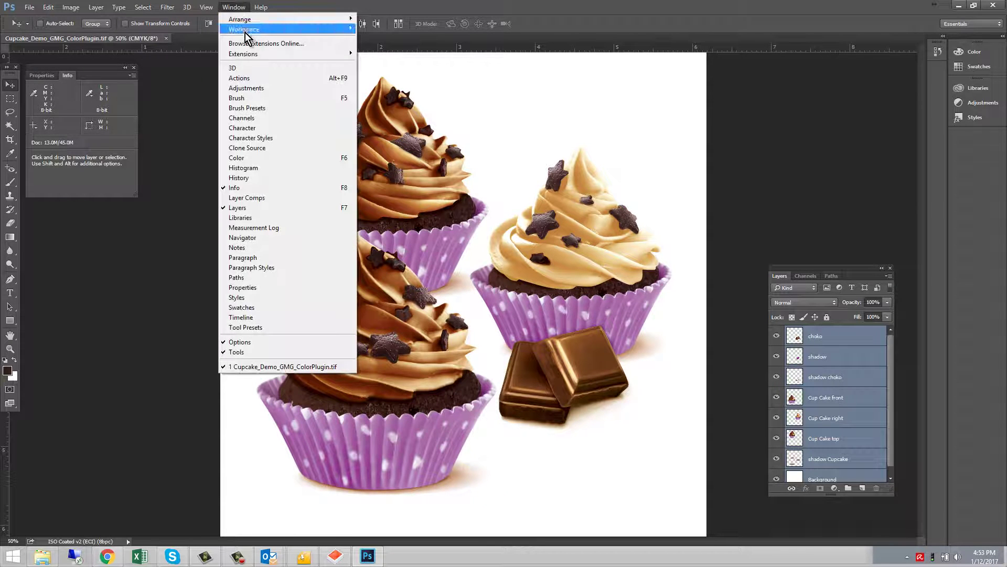
mouse_move(250, 51)
click(389, 64)
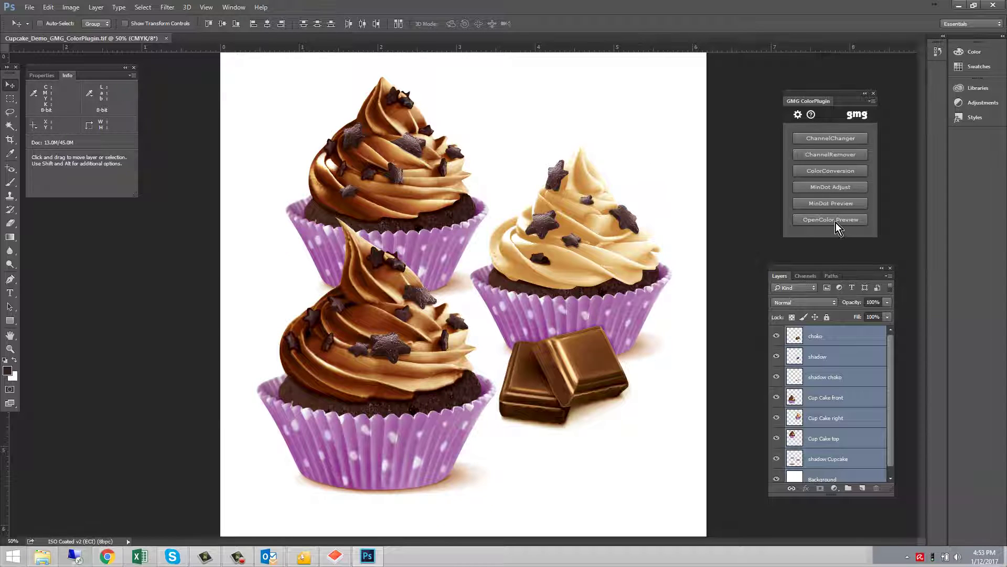
- Create an OpenColor Preview of the cupcake image using the Sample Offset Project - ISO Coated v2 (39L)
click(836, 222)
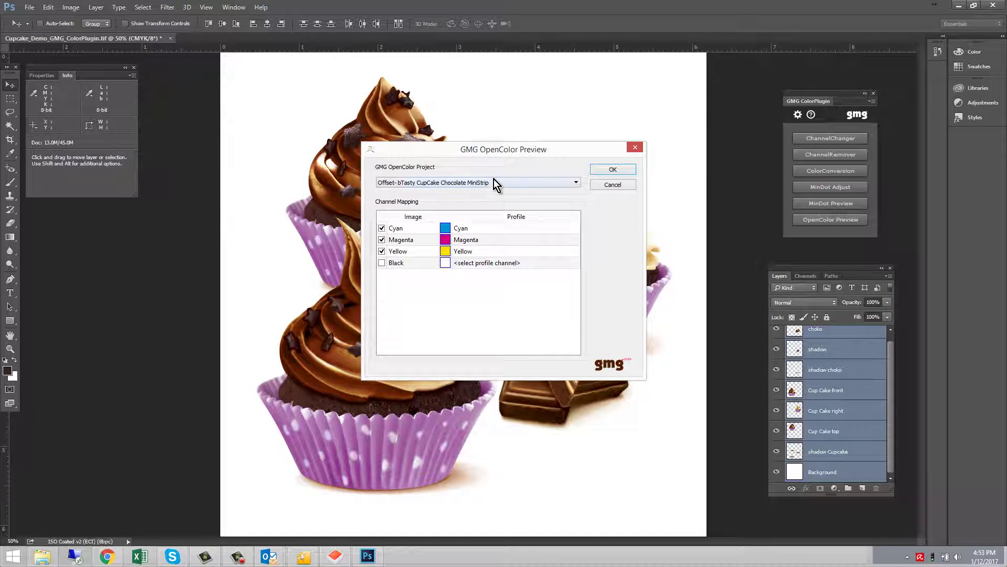
click(493, 181)
click(480, 190)
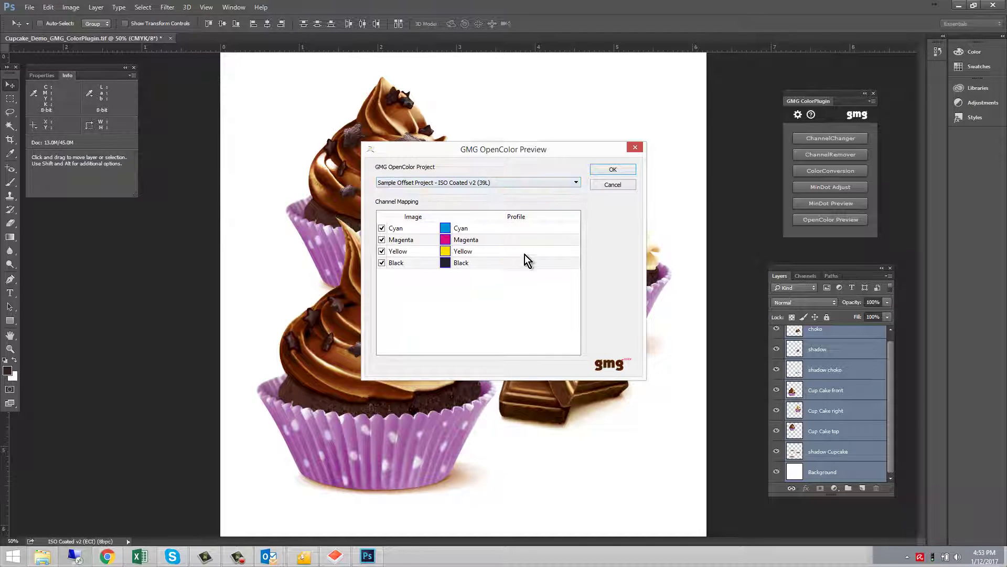
click(616, 169)
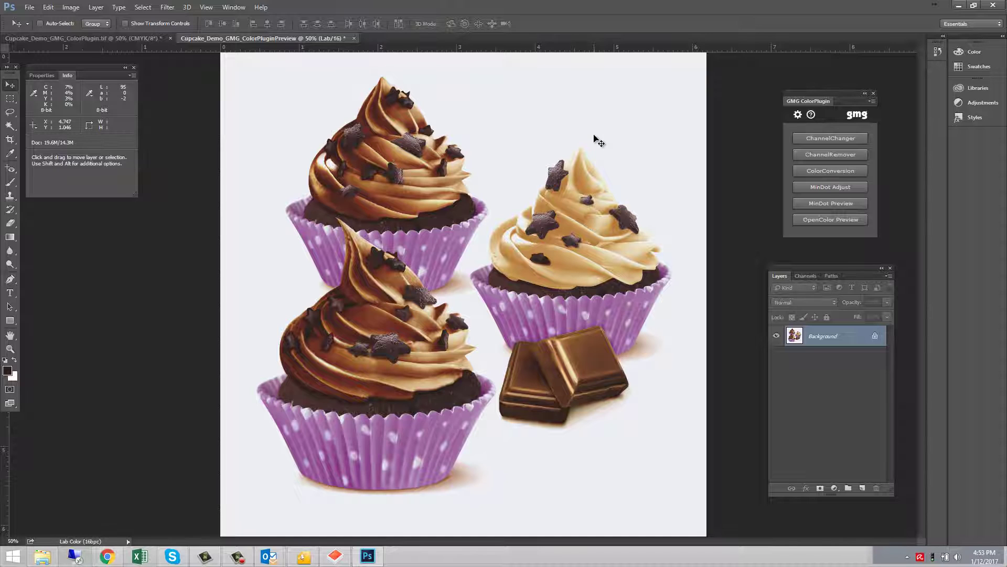
- Save the preview image as Cupcake_Demo_GMG_ColorPluginISOcoatedPreview.tif with LZW compression
click(30, 8)
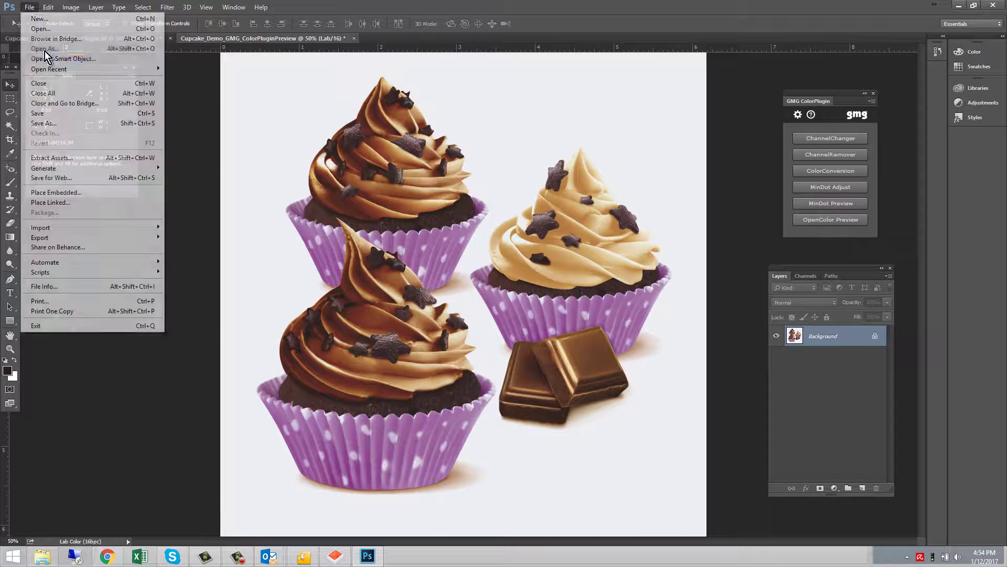
click(68, 125)
click(168, 275)
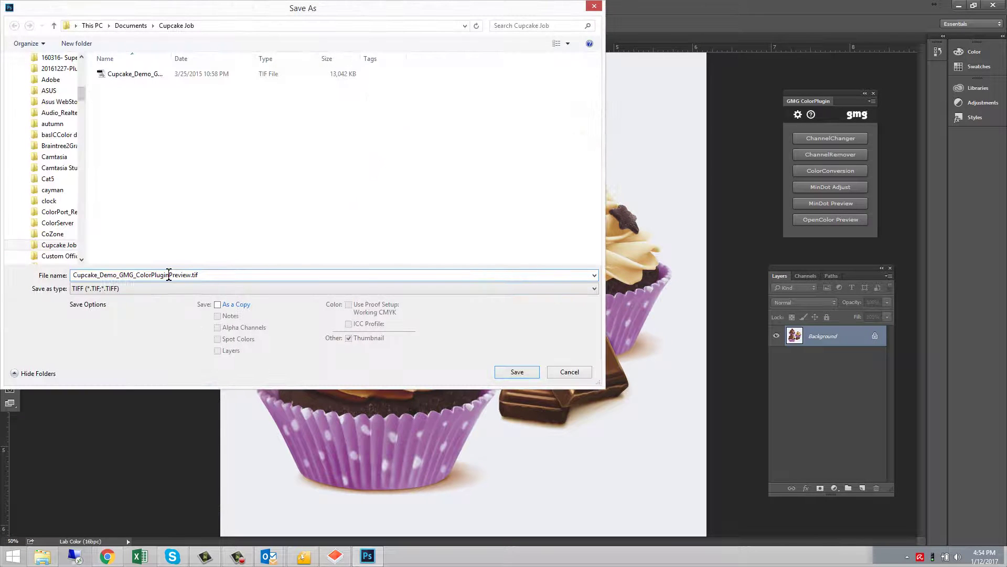
text(ISOcoated)
click(518, 372)
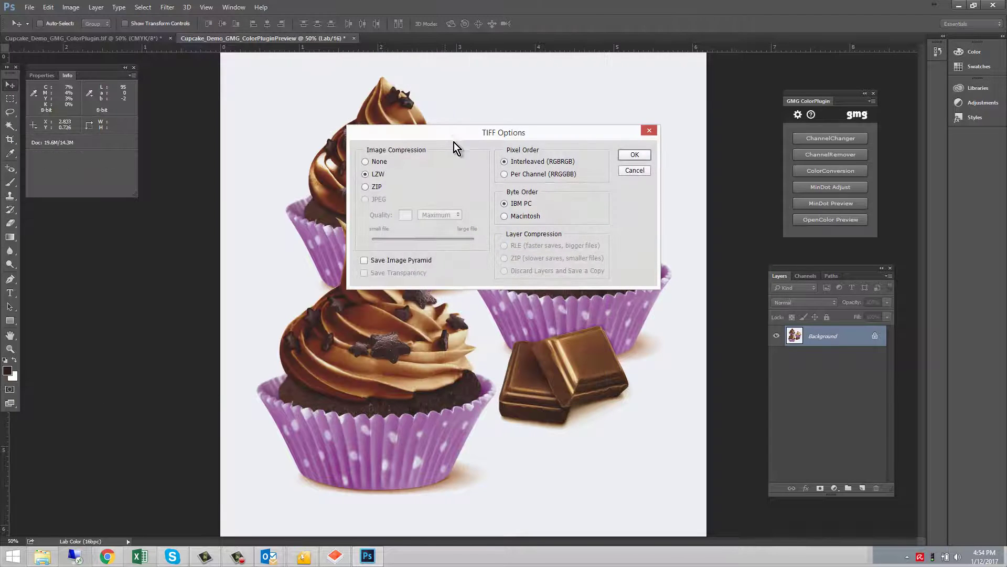
click(634, 155)
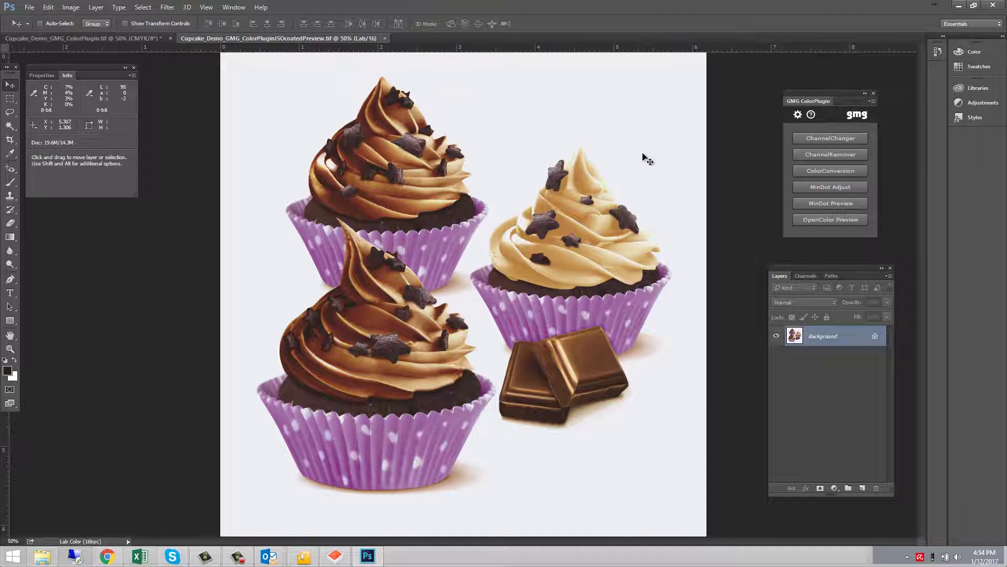
- In the original CMYK cupcake document, select all layers from choko to Background and load the 2cakes+choko channel as a selection
click(118, 39)
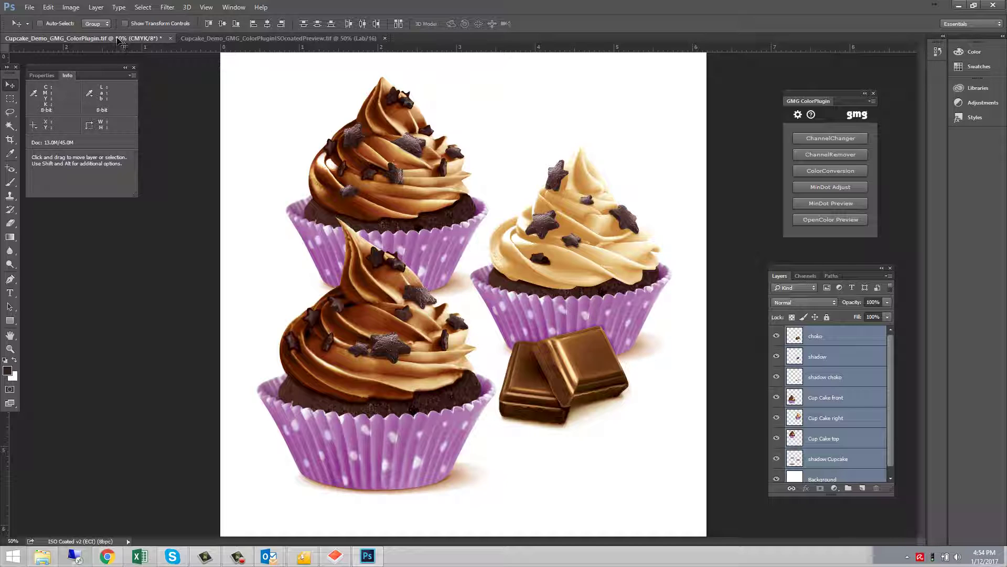
click(848, 341)
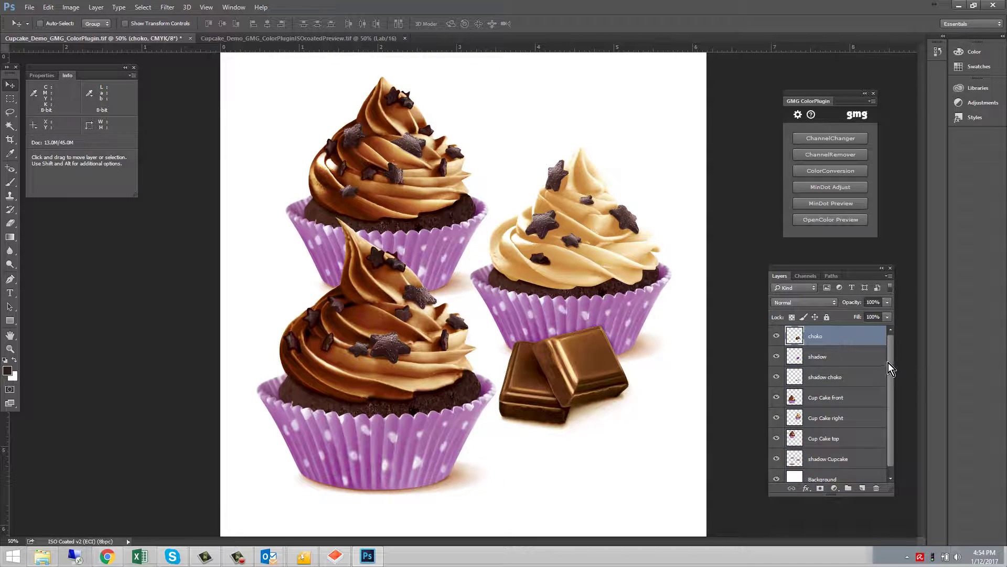
drag(888, 363, 886, 407)
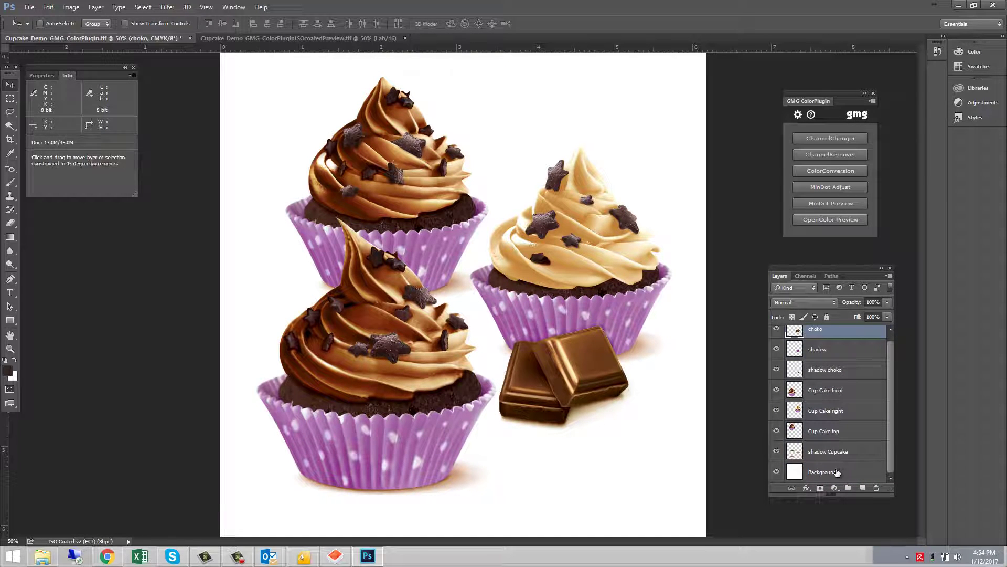
shift+click(838, 472)
click(807, 277)
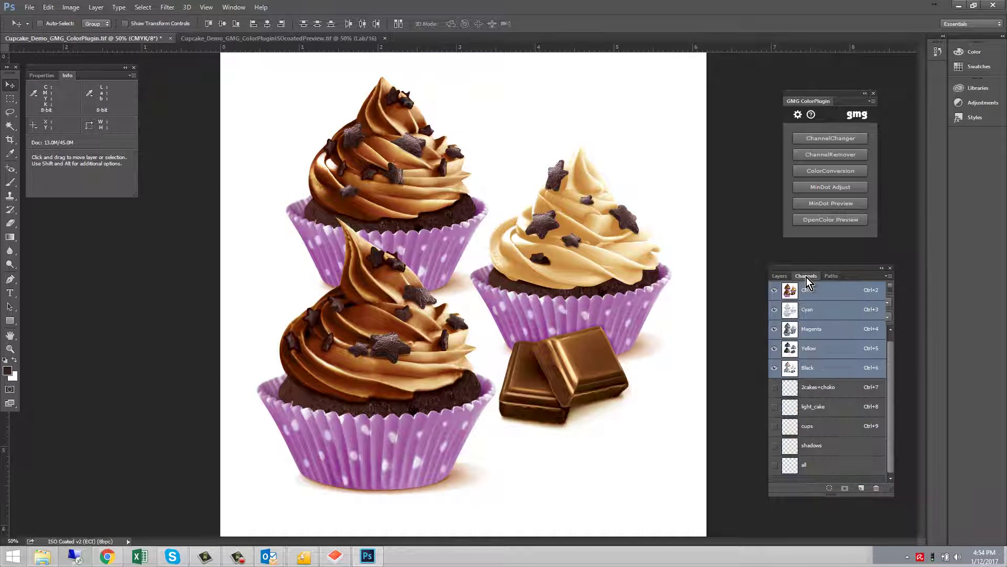
ctrl+click(838, 389)
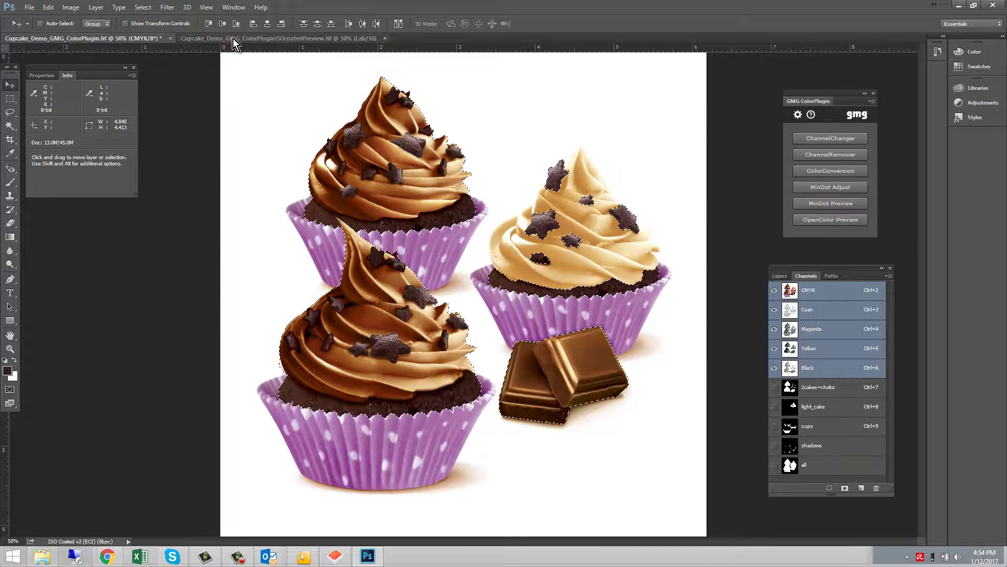
- Convert the 2cakes+choko selection with ChannelChanger using Offset- bTasty CupCake Chocolate MiniStrip, with PANTONE 469 C, Cyan, Magenta and Yellow and medium GCR
click(848, 139)
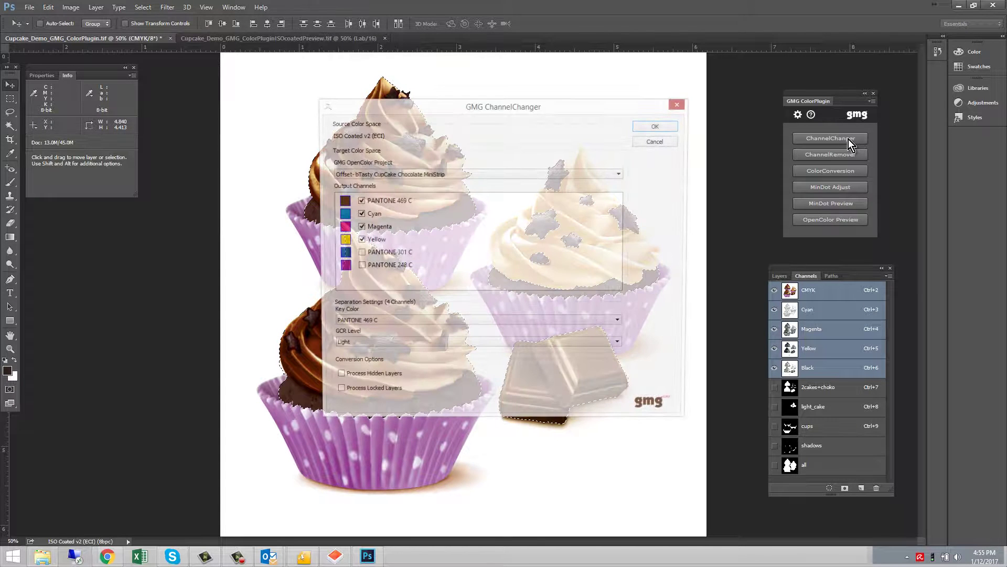
drag(407, 106, 575, 98)
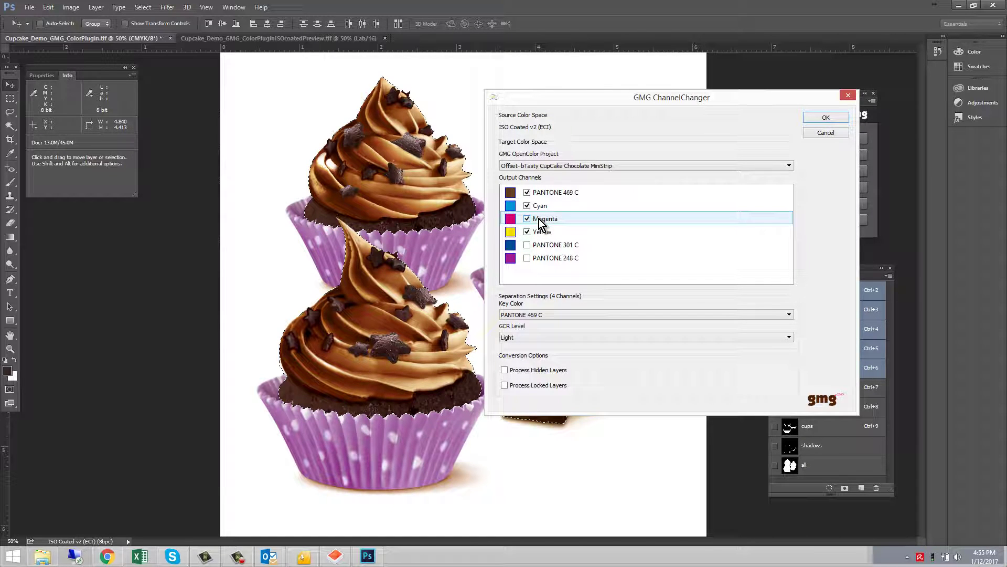
click(570, 338)
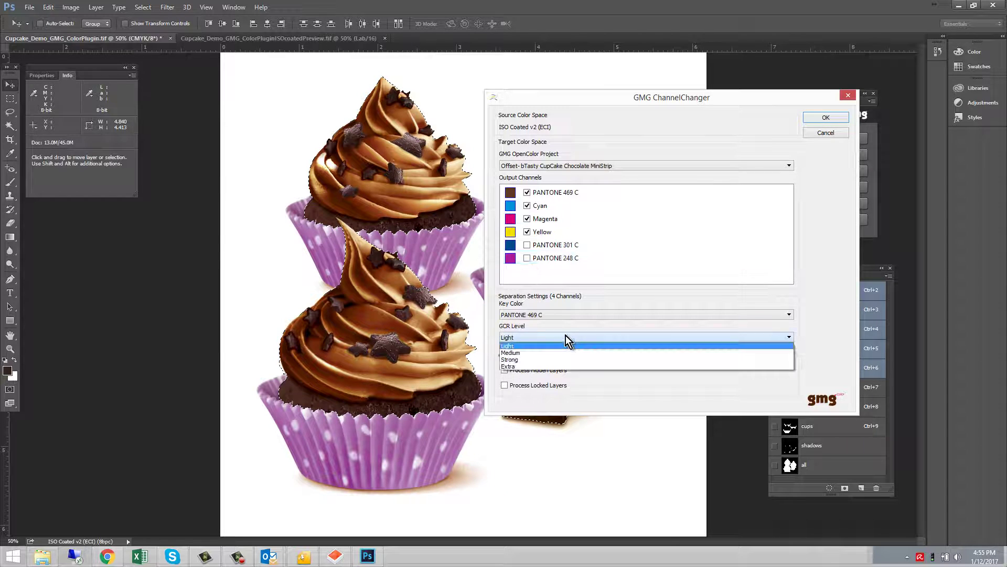
click(537, 353)
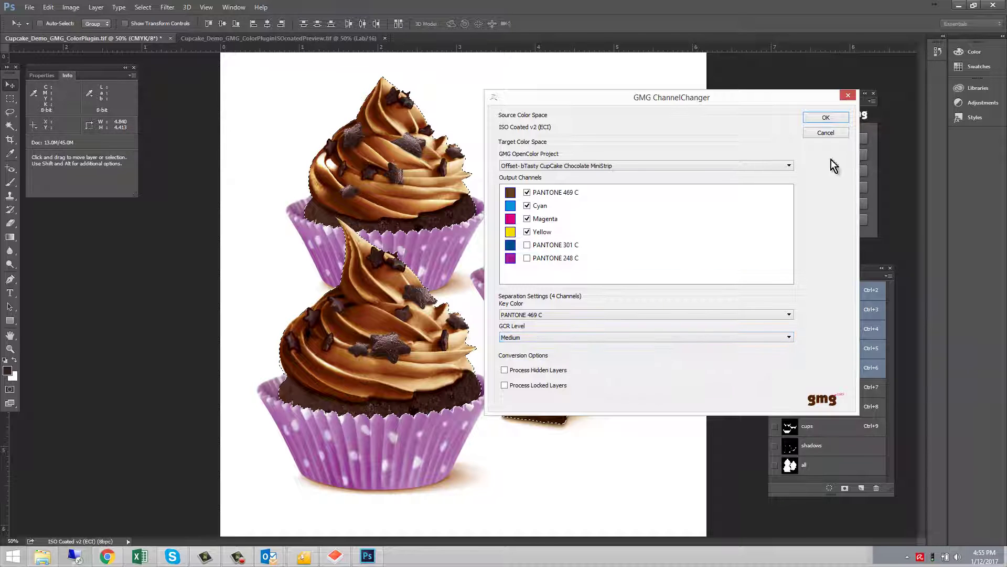
click(826, 118)
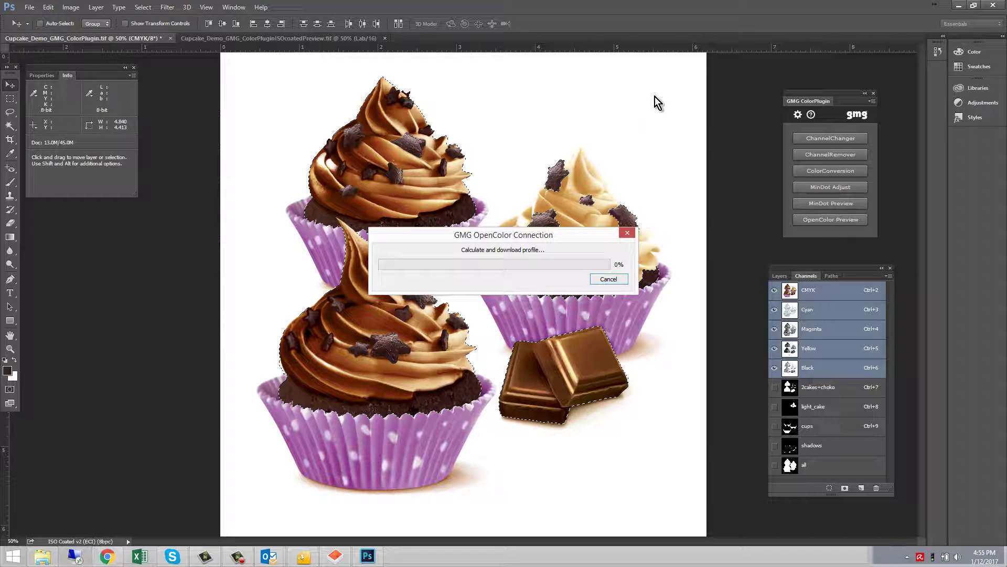
- Switch to OpenColor to check the profile calculation in the bTasty CupCake Chocolate MiniStrip project, and return to Photoshop
click(336, 557)
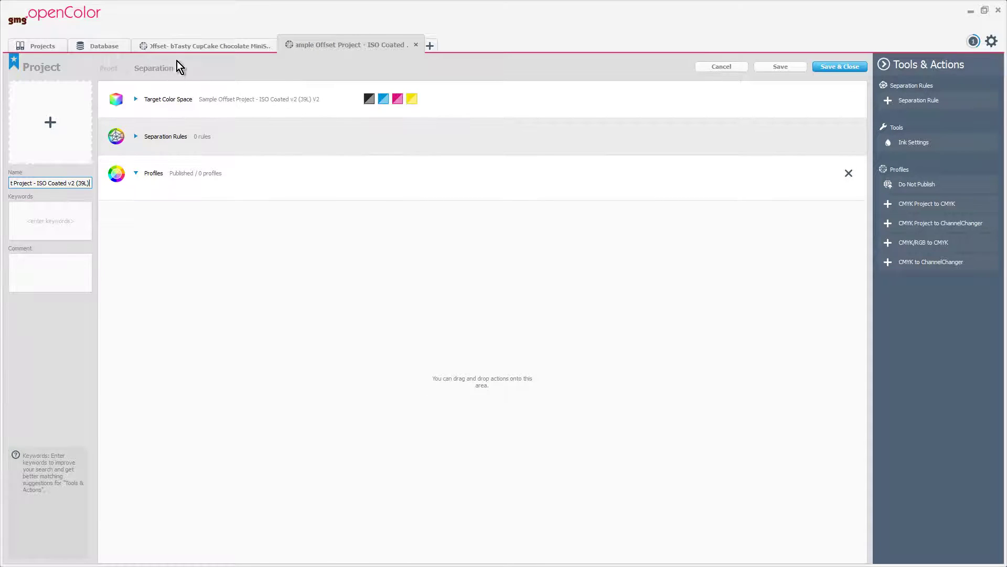
click(181, 45)
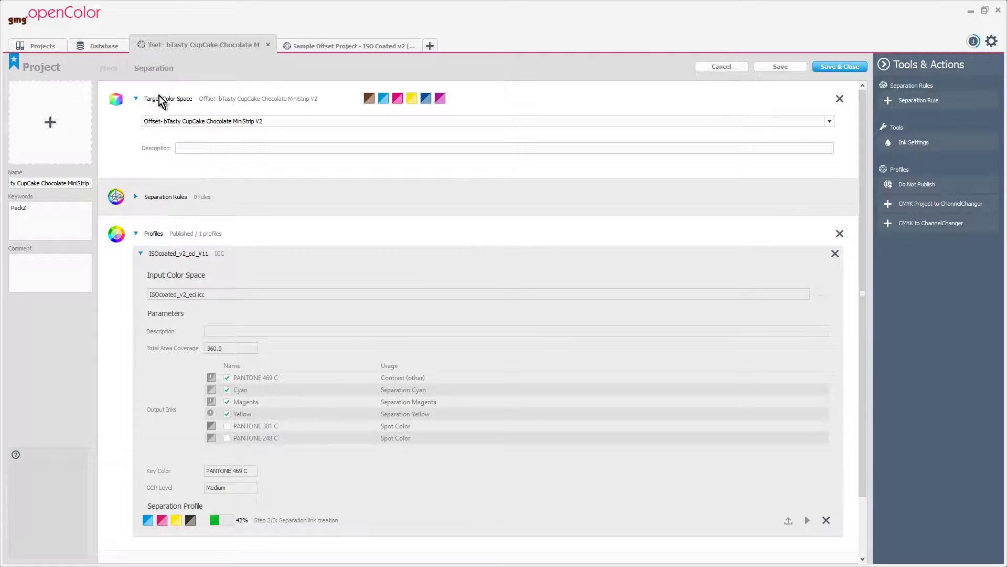
scroll(228, 477, down, 2)
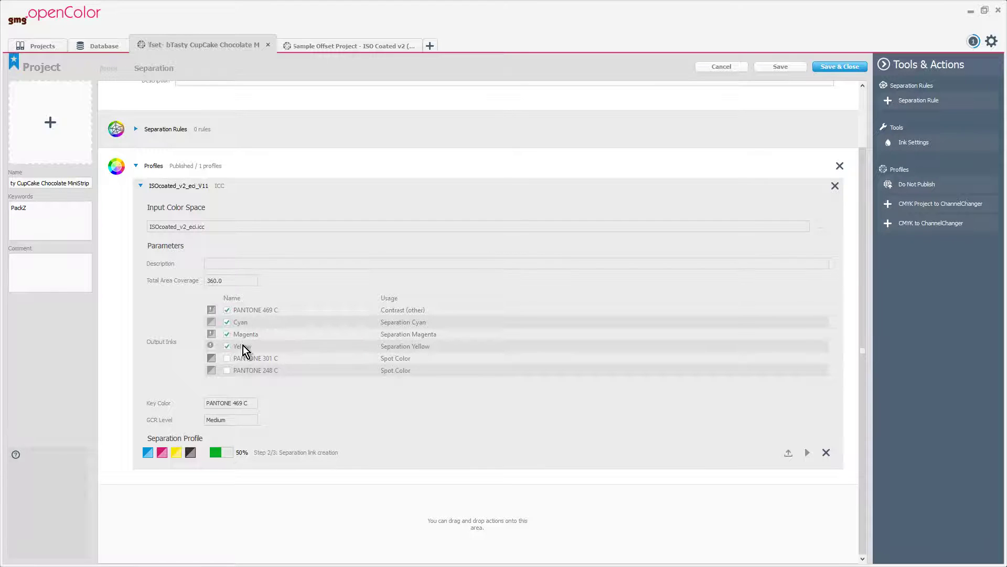
click(970, 11)
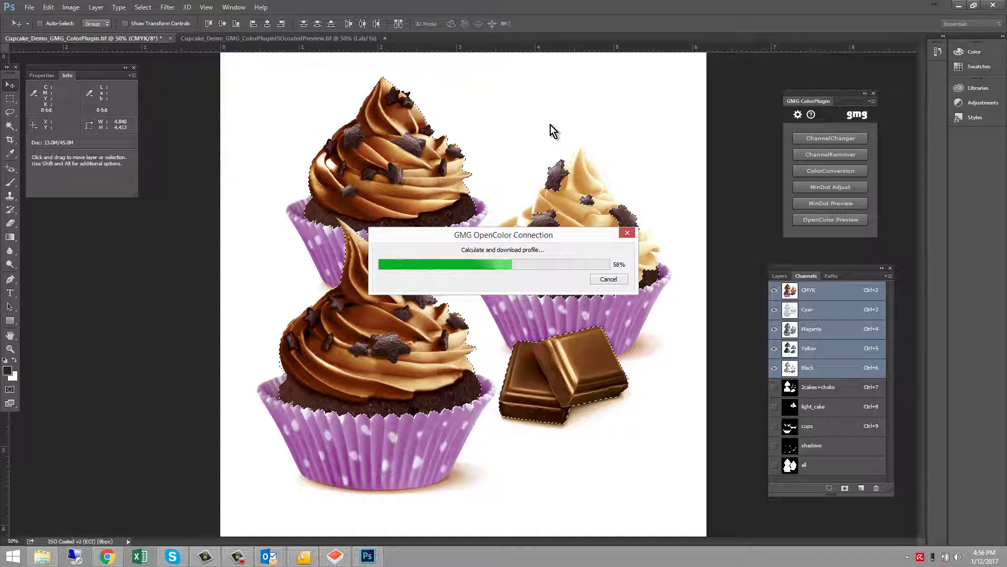
- Load the light_cake channel as a selection and convert it with ChannelChanger using the bTasty project, merging into the existing PANTONE 469 C channel
click(808, 276)
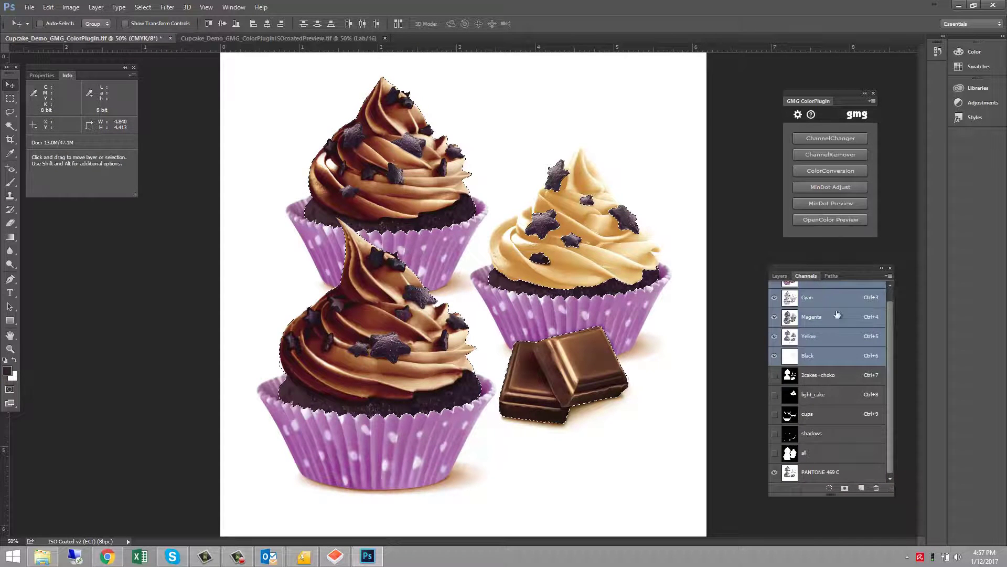
ctrl+click(836, 398)
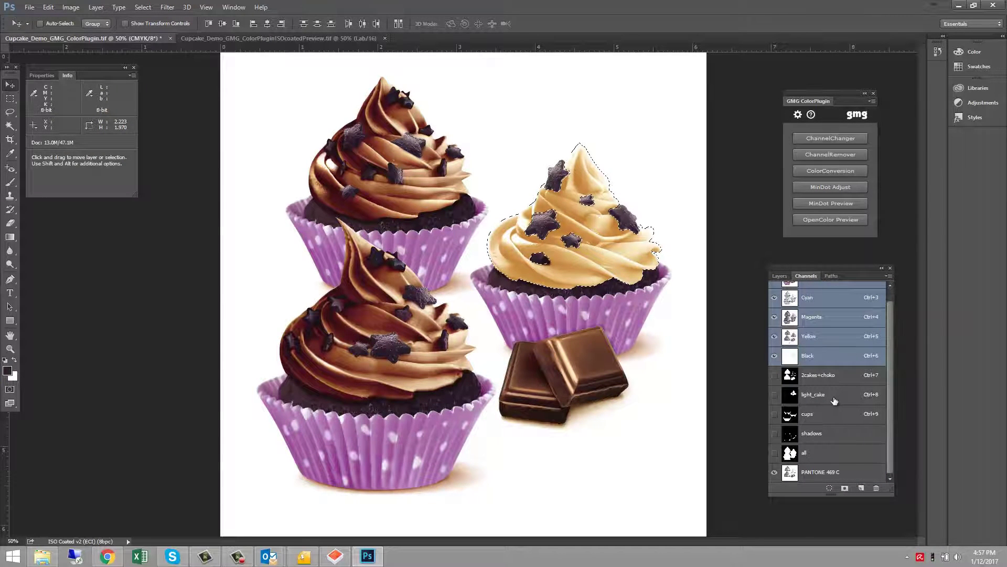
click(827, 140)
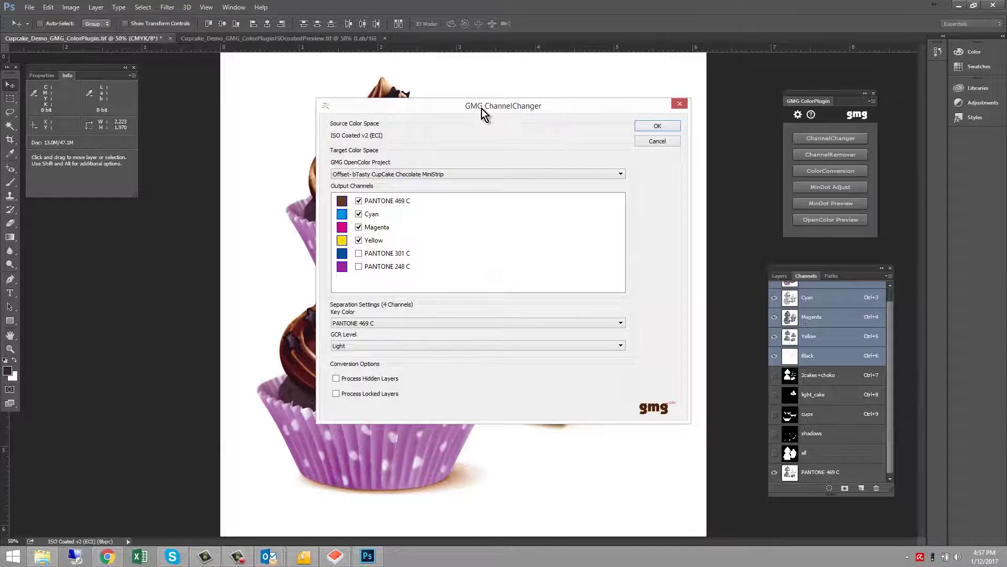
drag(481, 109, 317, 126)
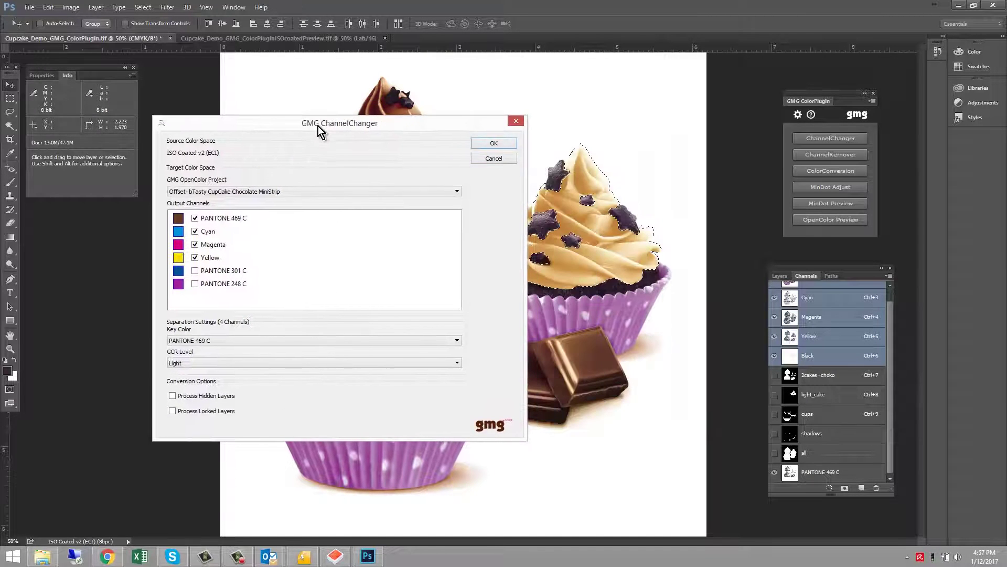
click(210, 235)
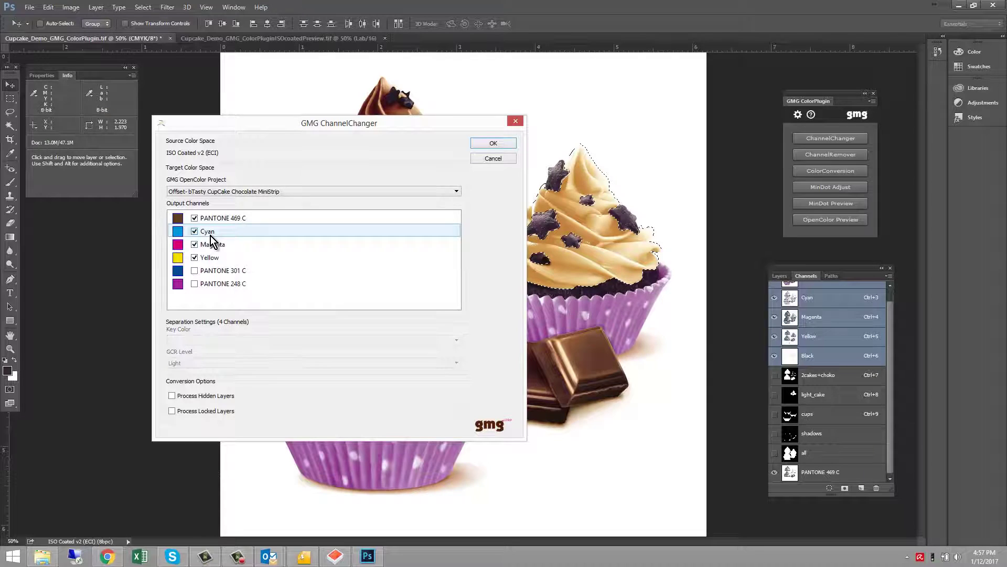
click(511, 141)
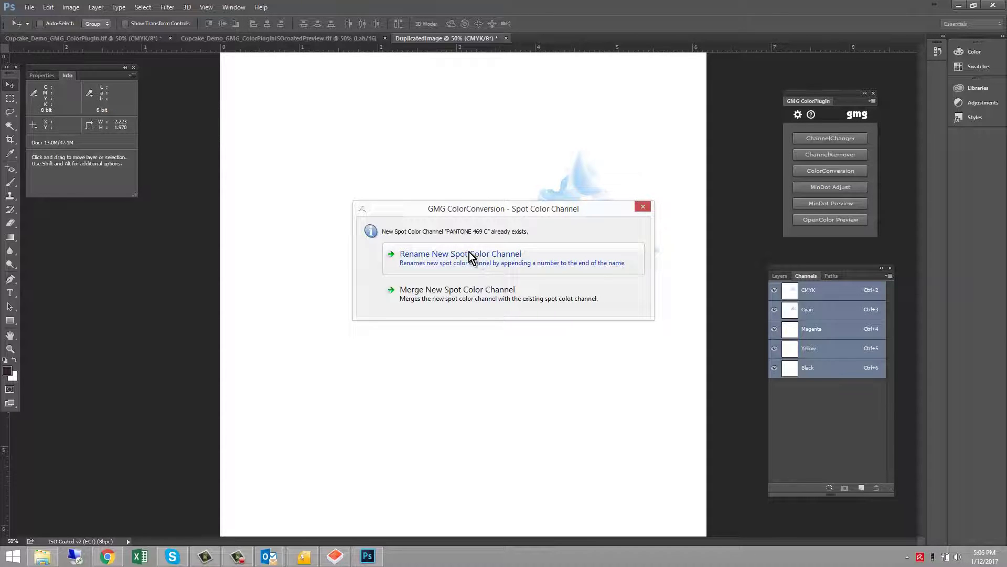
click(470, 299)
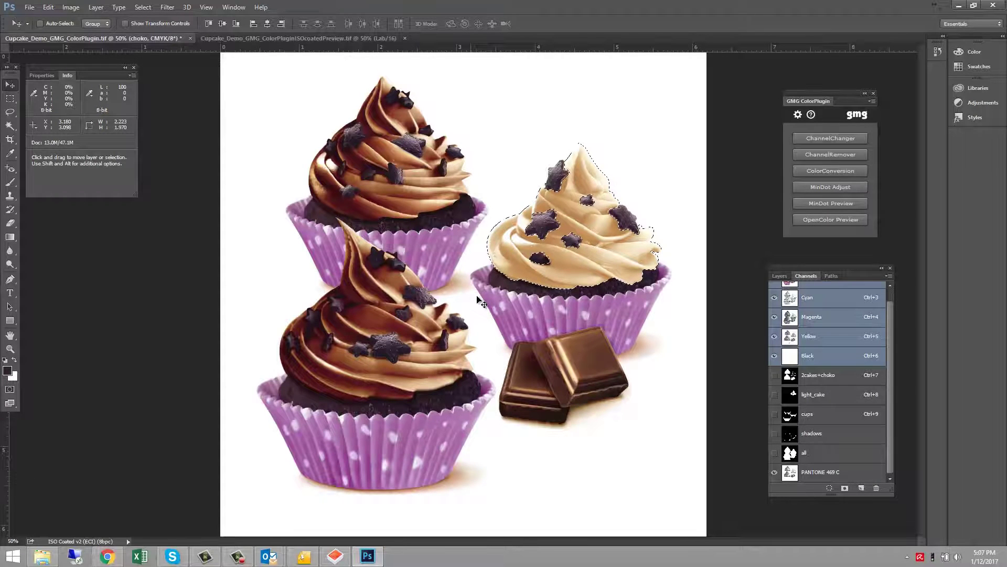
- Select all layers from choko to Background and load the cups channel as a selection
click(780, 277)
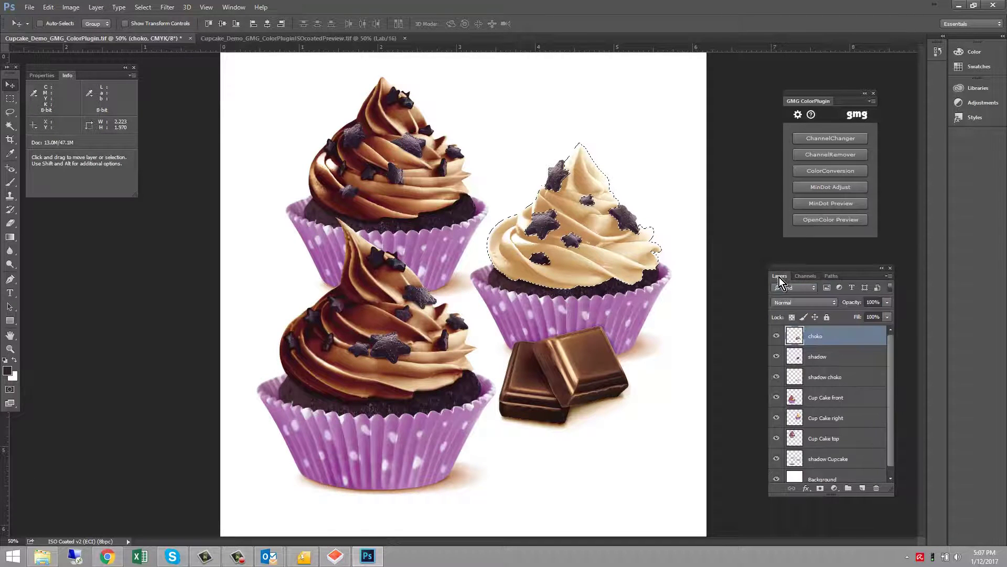
scroll(889, 455, down, 1)
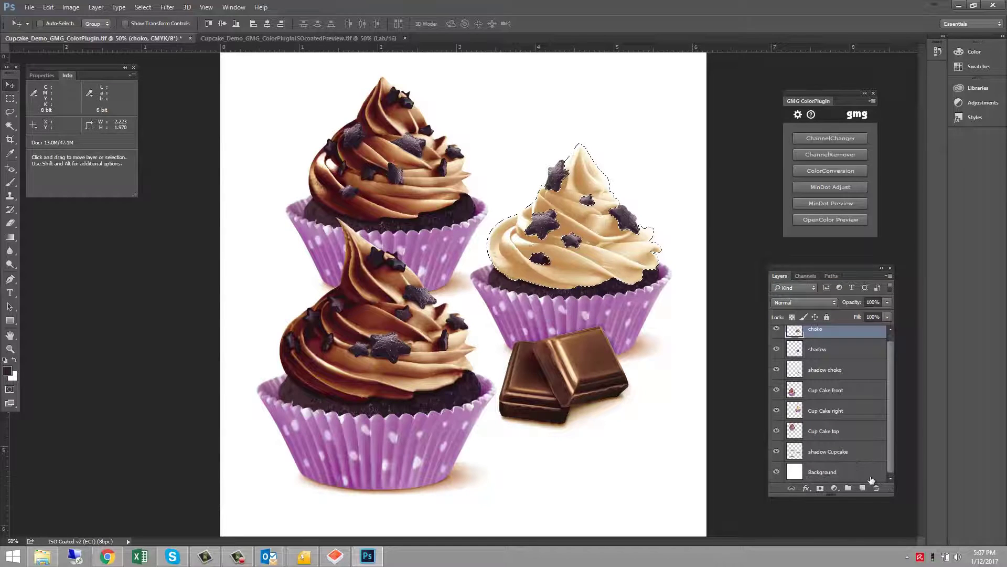
shift+click(848, 480)
click(806, 277)
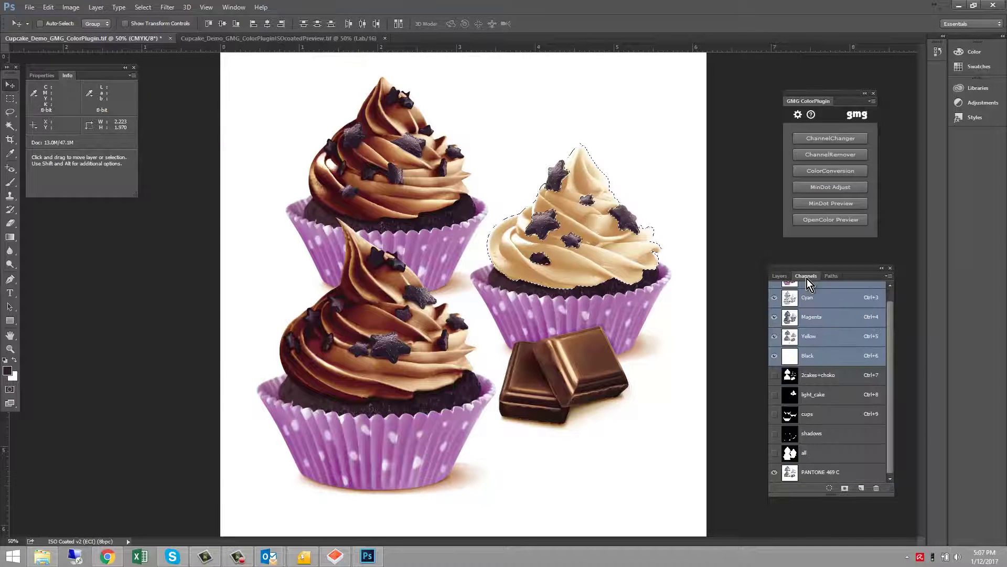
ctrl+click(840, 417)
- Convert the selected cups with ChannelChanger using only PANTONE 301 C and PANTONE 248 C as output channels of the bTasty project
click(824, 139)
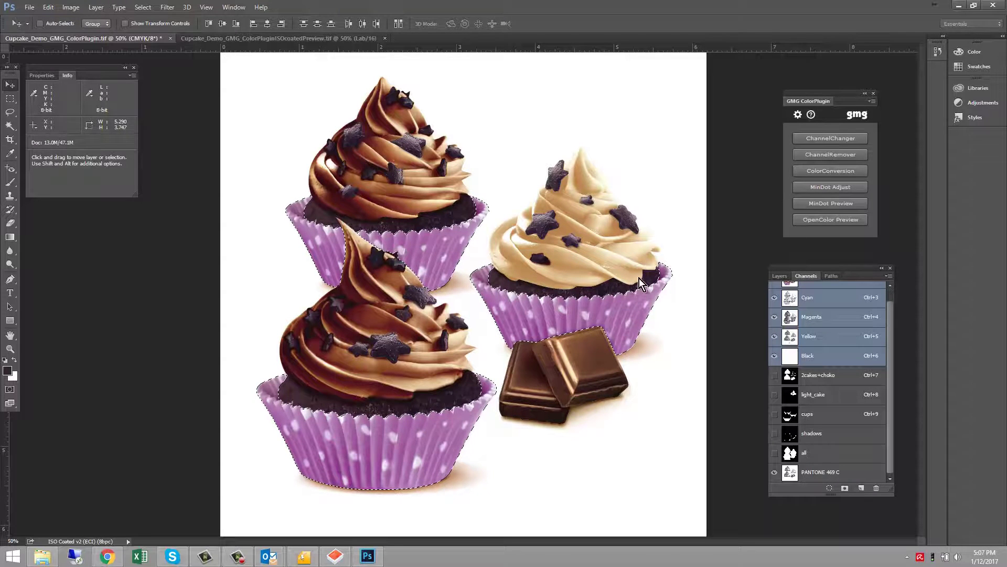
click(358, 240)
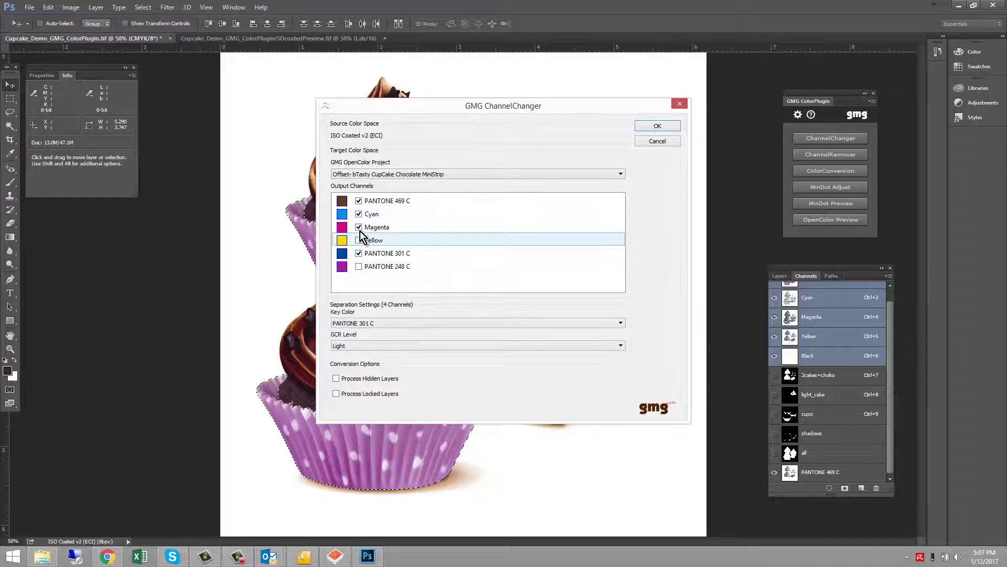
click(359, 227)
click(359, 214)
click(359, 201)
click(358, 266)
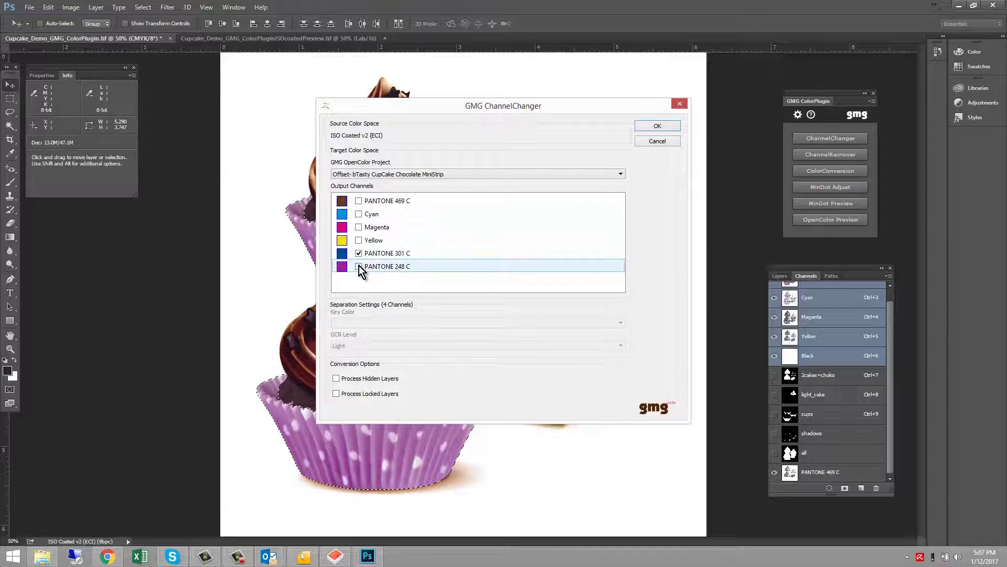
click(658, 126)
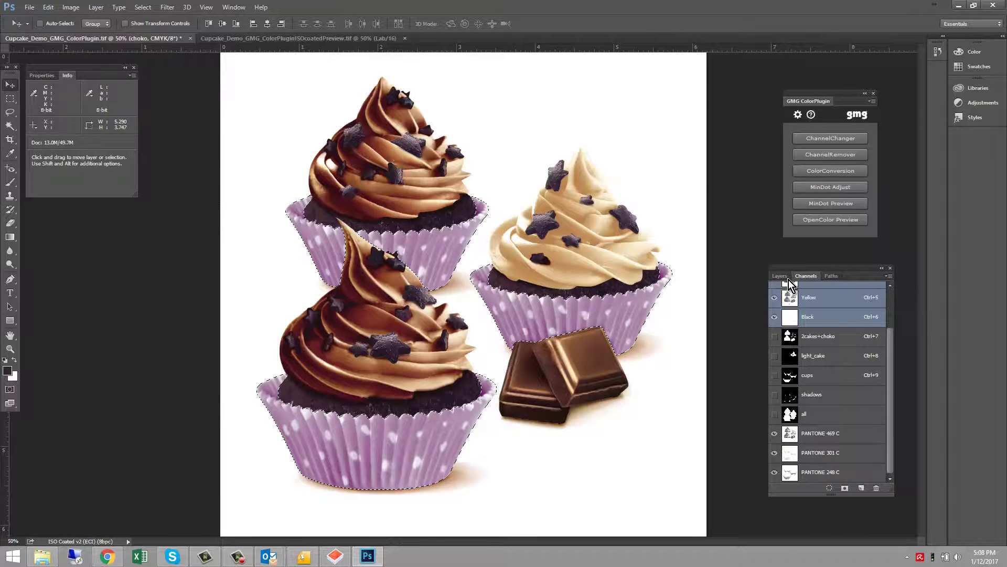
- Select all layers from choko to Background again and load the shadows channel as a selection
click(779, 277)
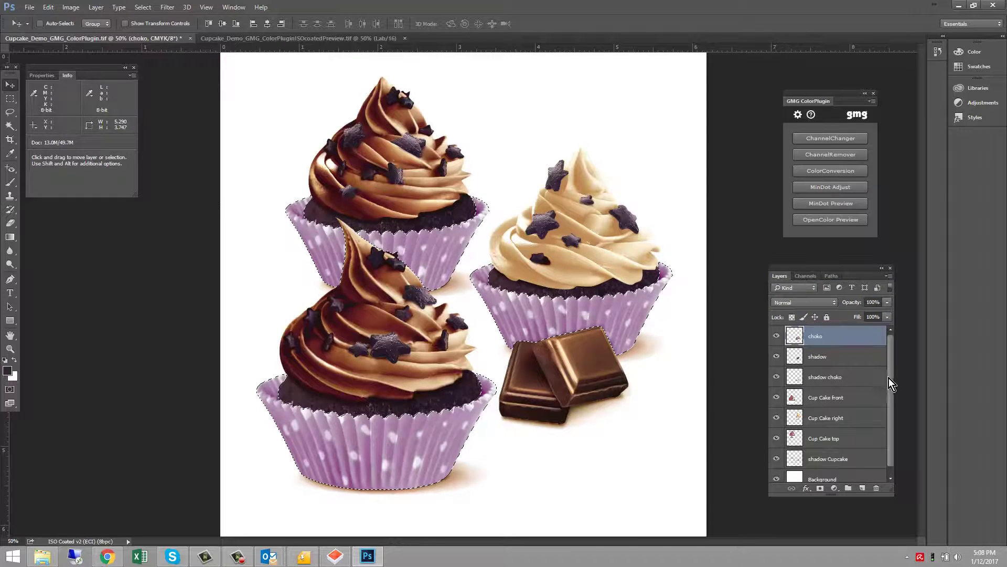
scroll(890, 387, down, 1)
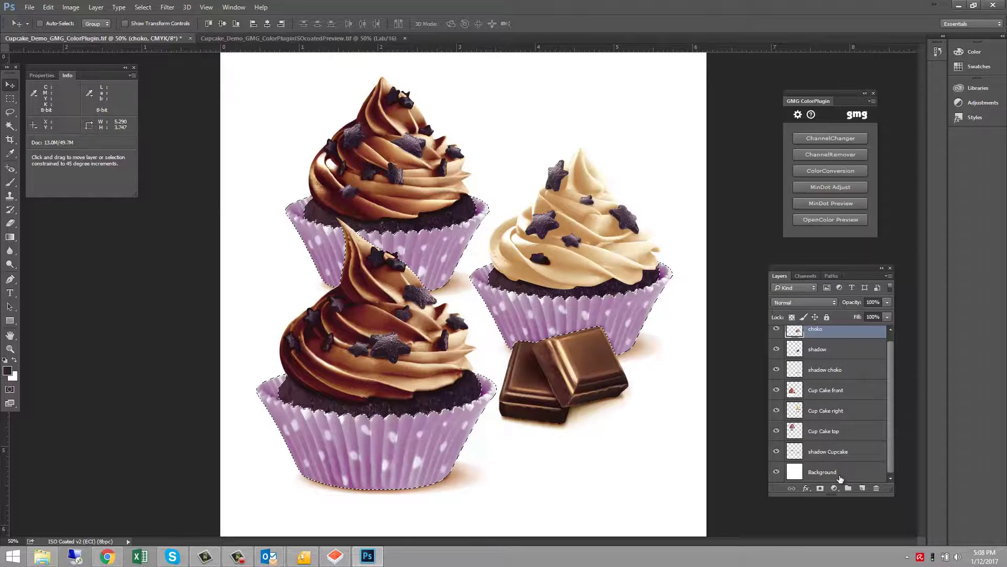
shift+click(848, 479)
click(808, 277)
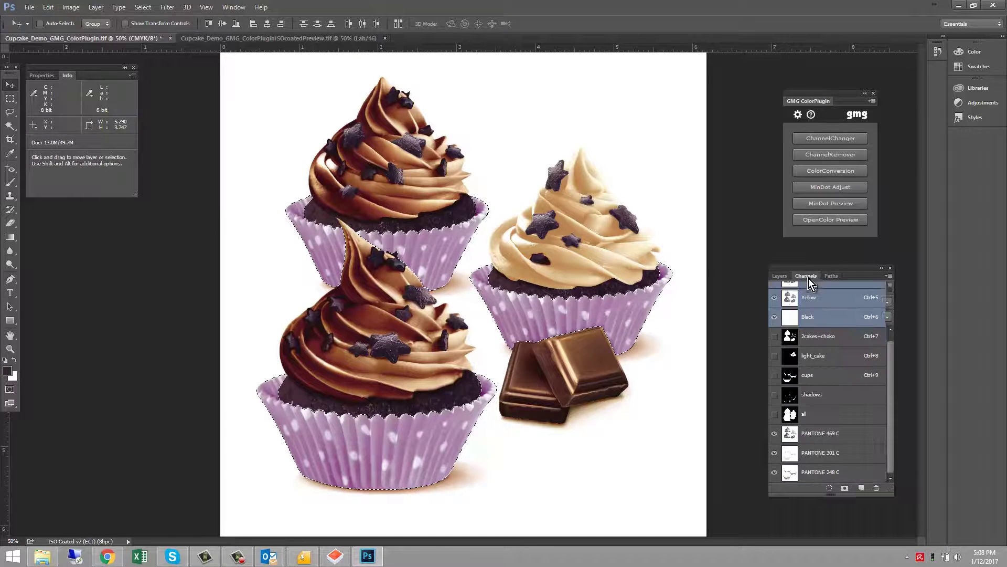
ctrl+click(839, 398)
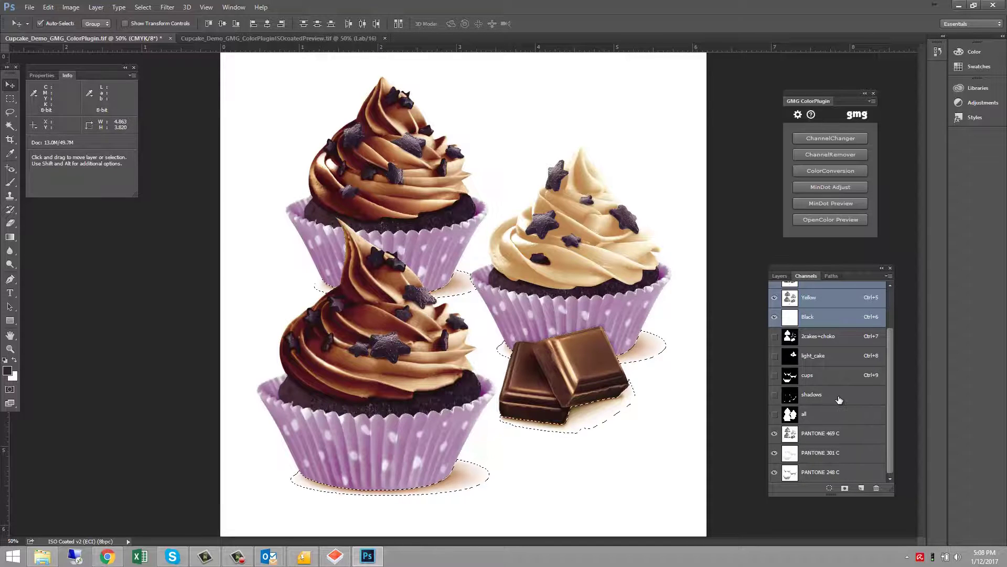
- Convert the selected shadows with ChannelChanger to PANTONE 469 C without Cyan, Magenta and Yellow, merging into the existing spot color channel
click(833, 138)
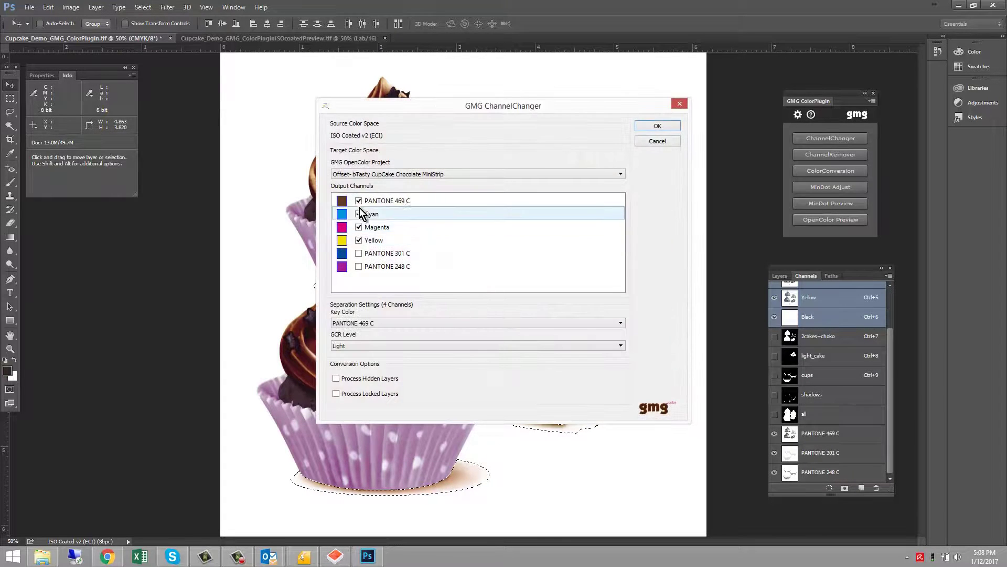
click(359, 214)
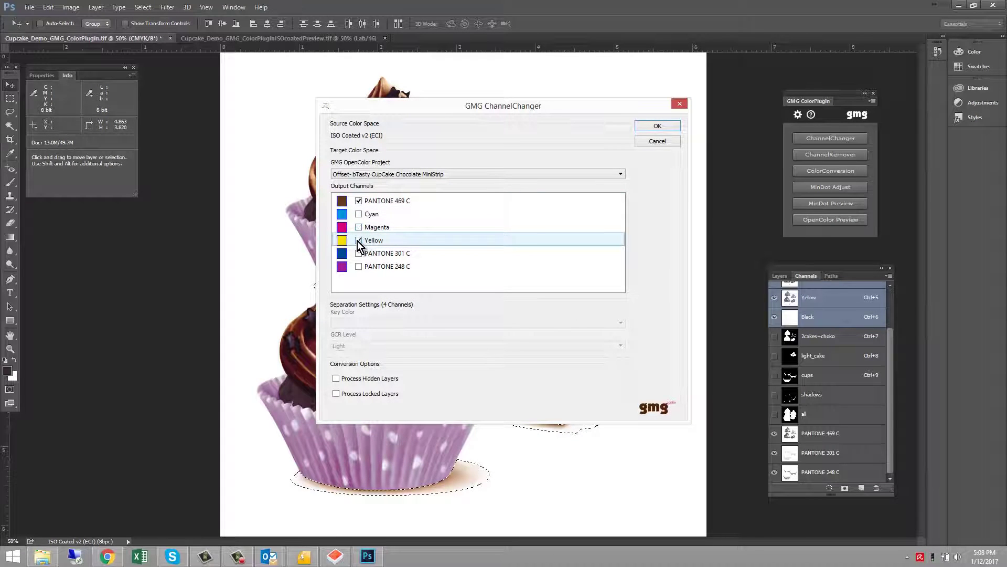
click(359, 241)
click(658, 126)
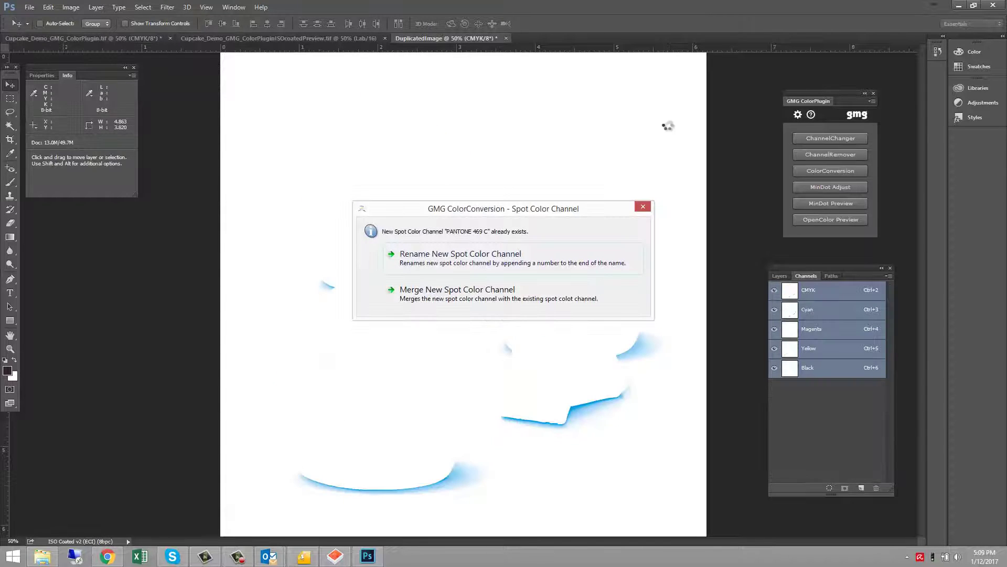
click(458, 292)
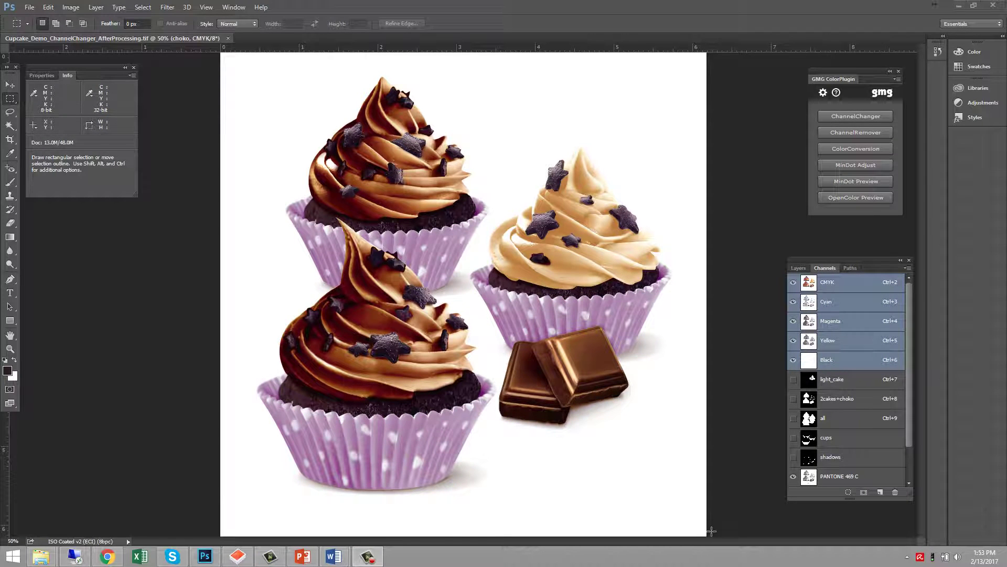
- Hide the Yellow, Magenta, Cyan, PANTONE 469 C, PANTONE 301 C and PANTONE 248 C channels in turn to inspect the processed cupcake image's separations
click(793, 341)
click(793, 321)
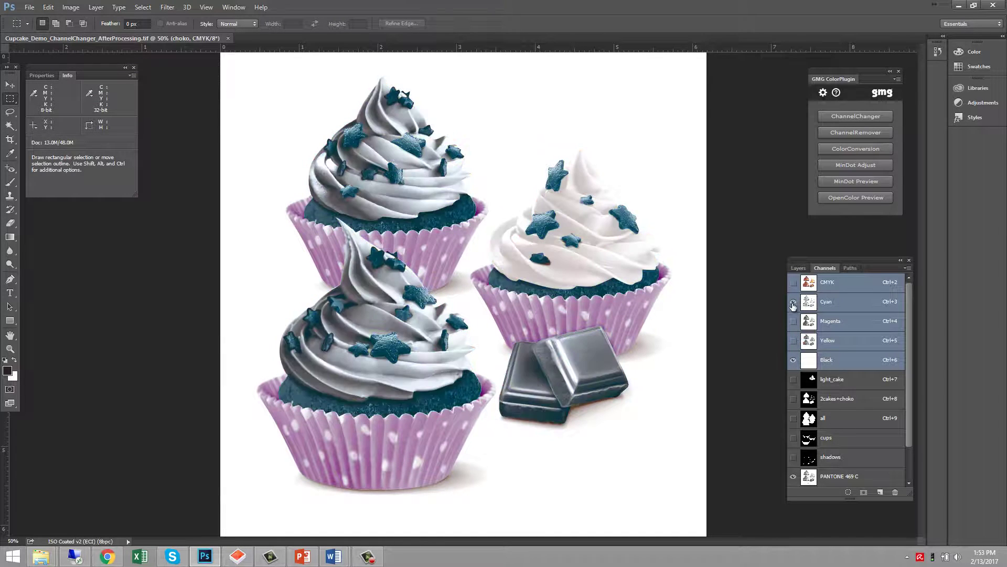
click(793, 302)
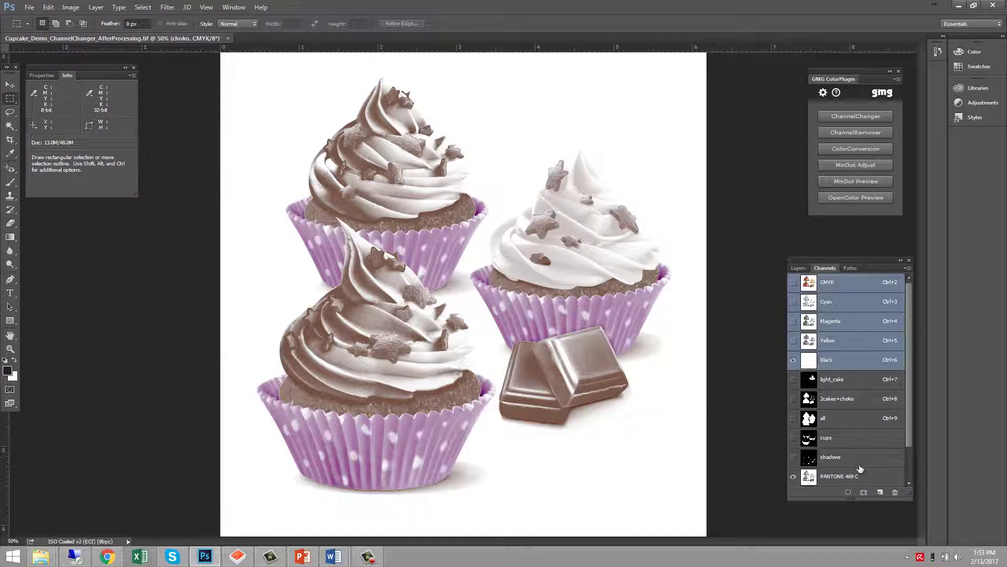
drag(910, 433, 911, 455)
click(794, 437)
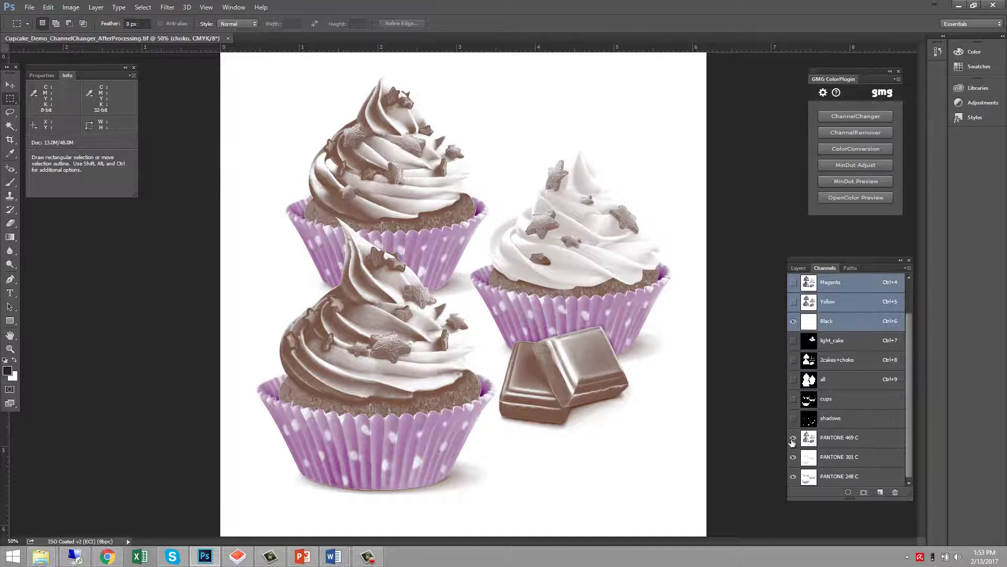
click(793, 457)
click(793, 476)
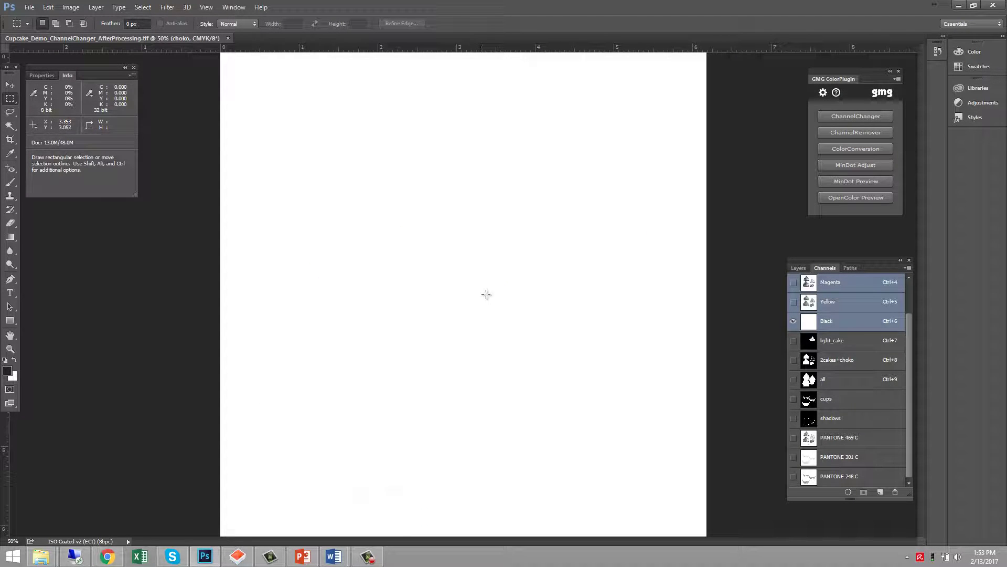
- Show the PANTONE 469 C, PANTONE 301 C and PANTONE 248 C channels again to inspect the spot color separations
click(794, 438)
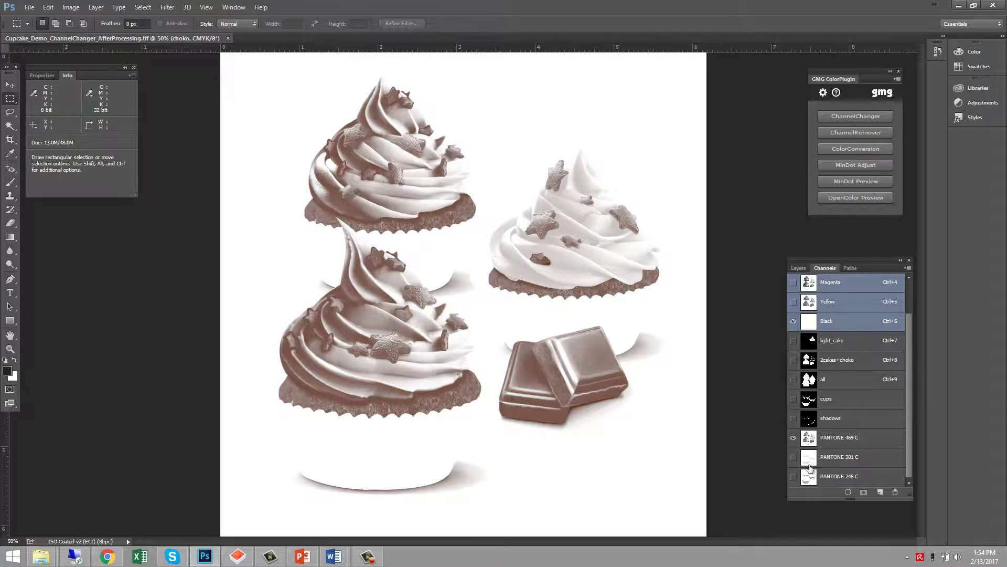
click(793, 457)
click(794, 477)
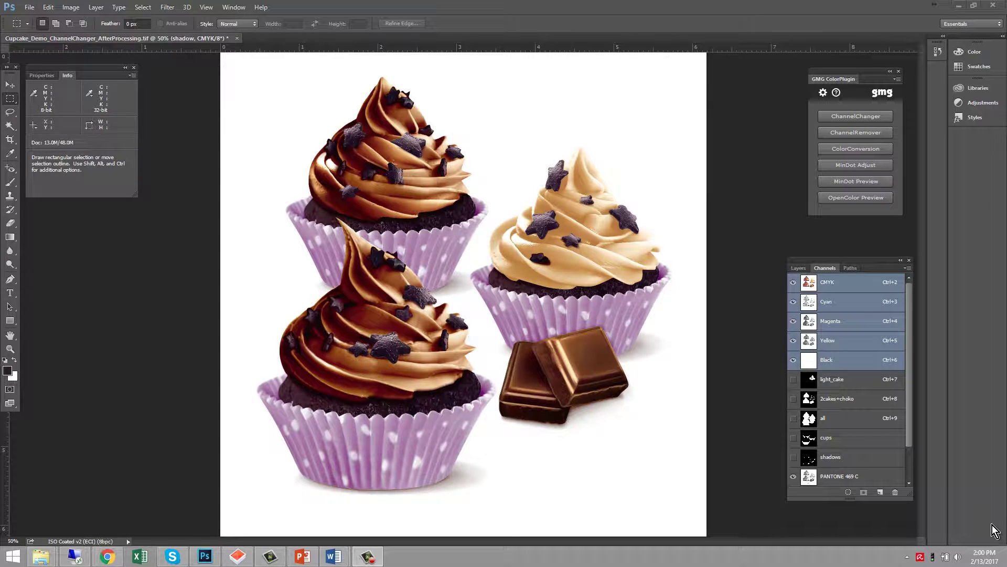
- Hide all layers from choko to Background to inspect the spot color channels alone, and show all the layers again
click(797, 269)
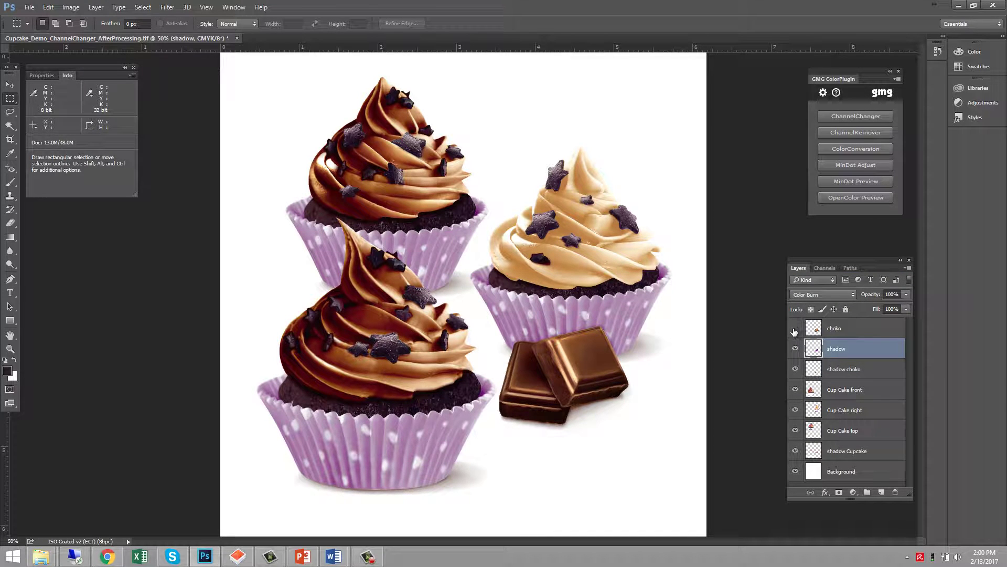
drag(794, 332, 795, 473)
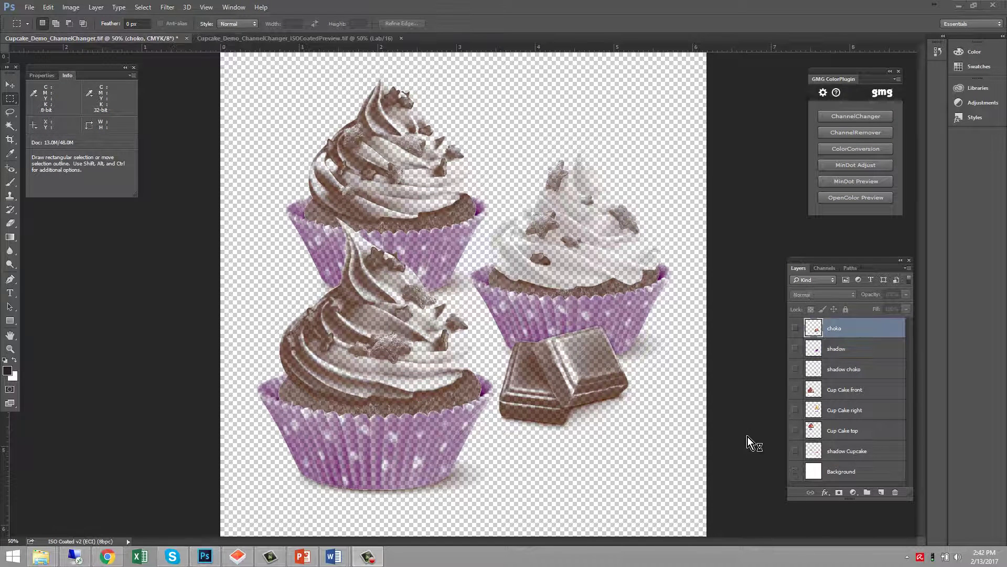
click(796, 328)
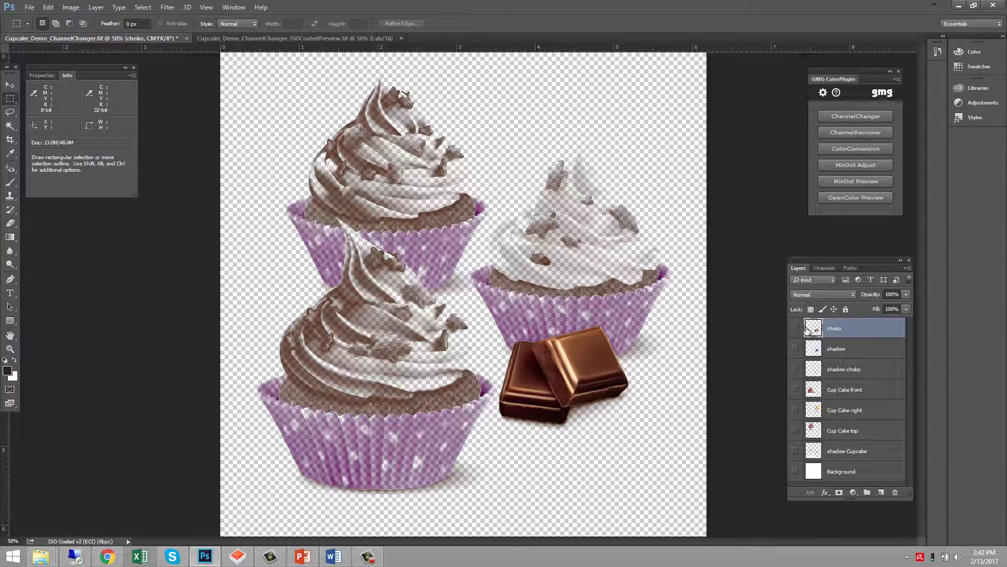
drag(795, 339, 795, 483)
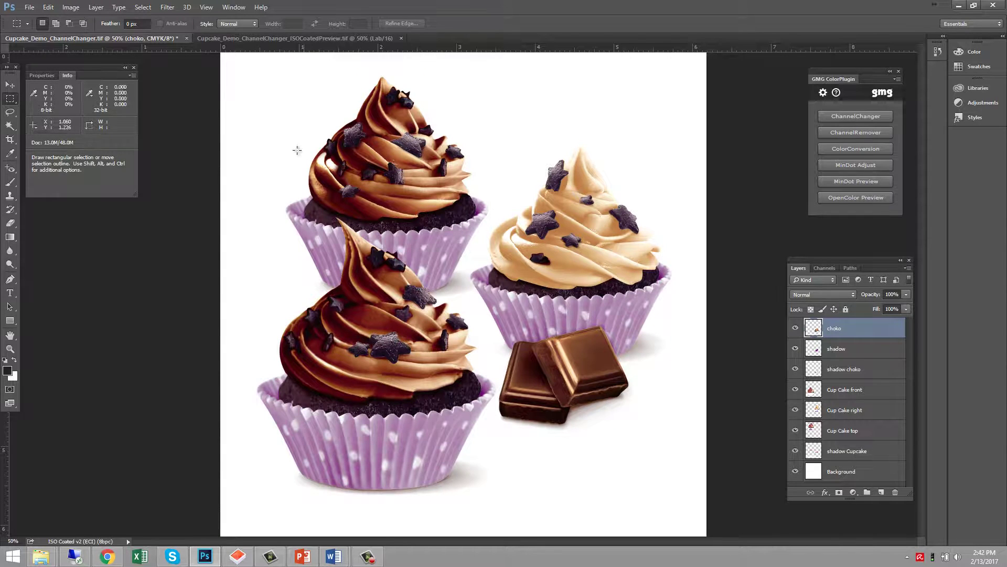
- View the ISOCoatedPreview document and generate an OpenColor Preview of Cupcake_Demo_ChannelChanger.tif with the Offset- bTasty CupCake Chocolate MiniStrip project
click(291, 39)
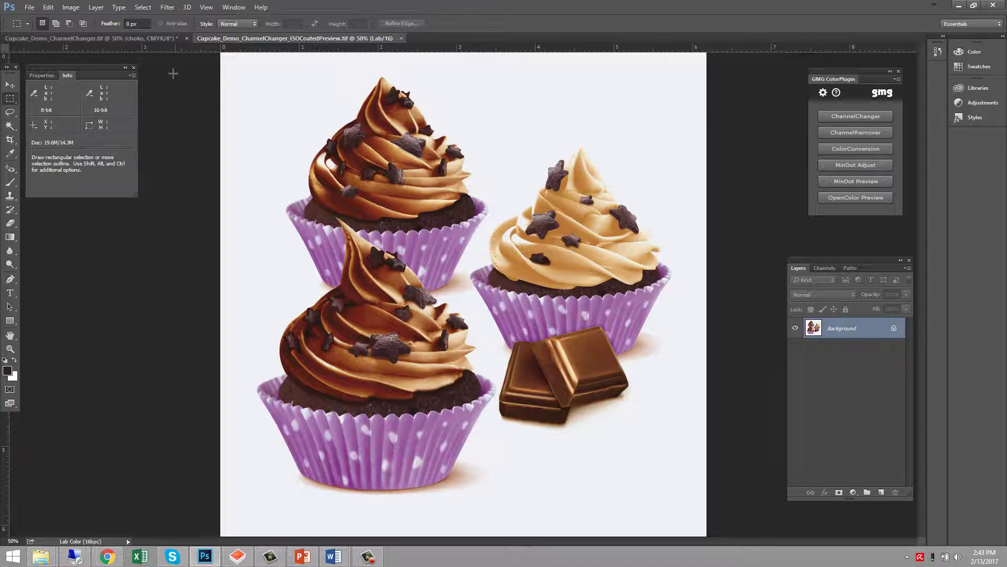
click(143, 39)
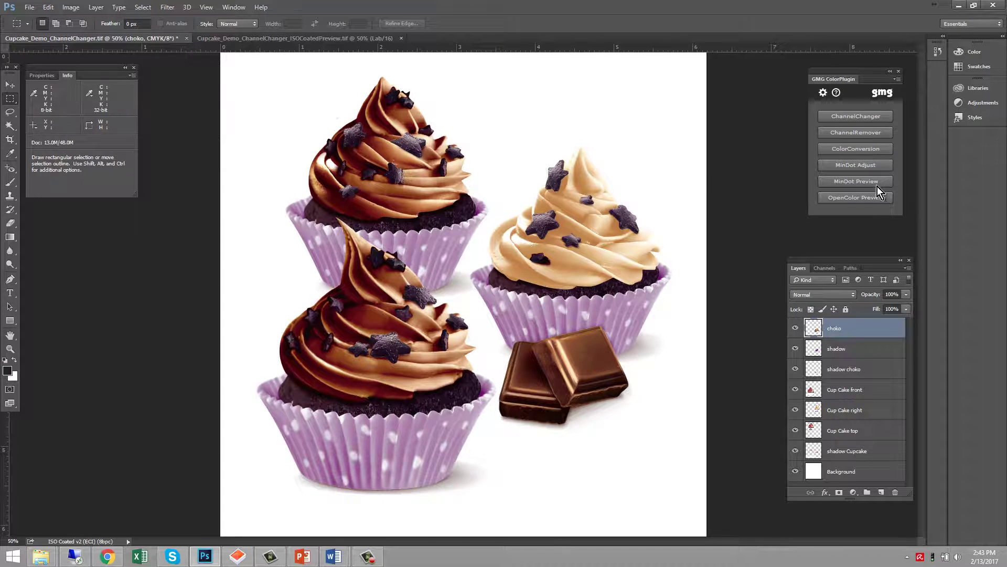
click(857, 198)
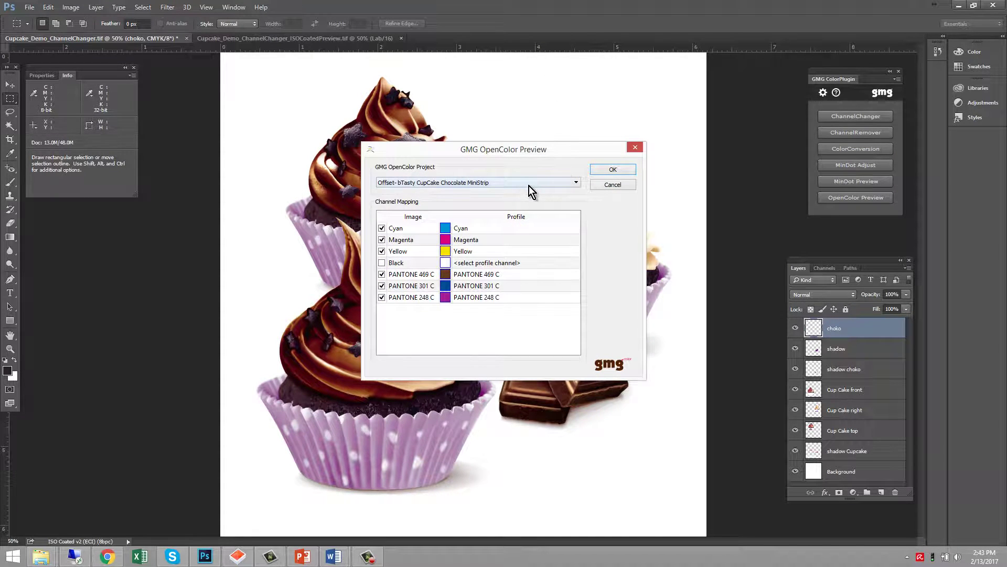
click(530, 184)
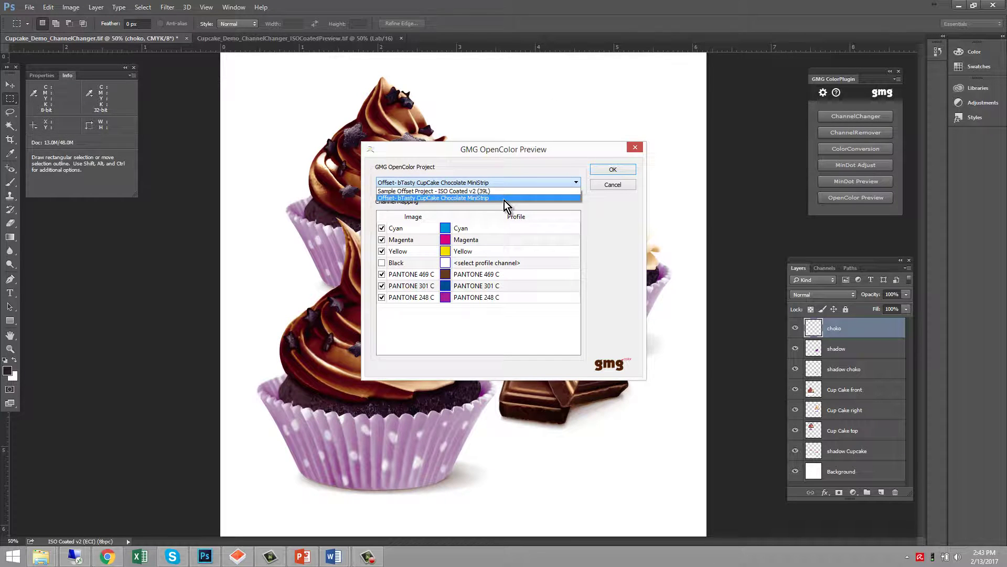
click(504, 199)
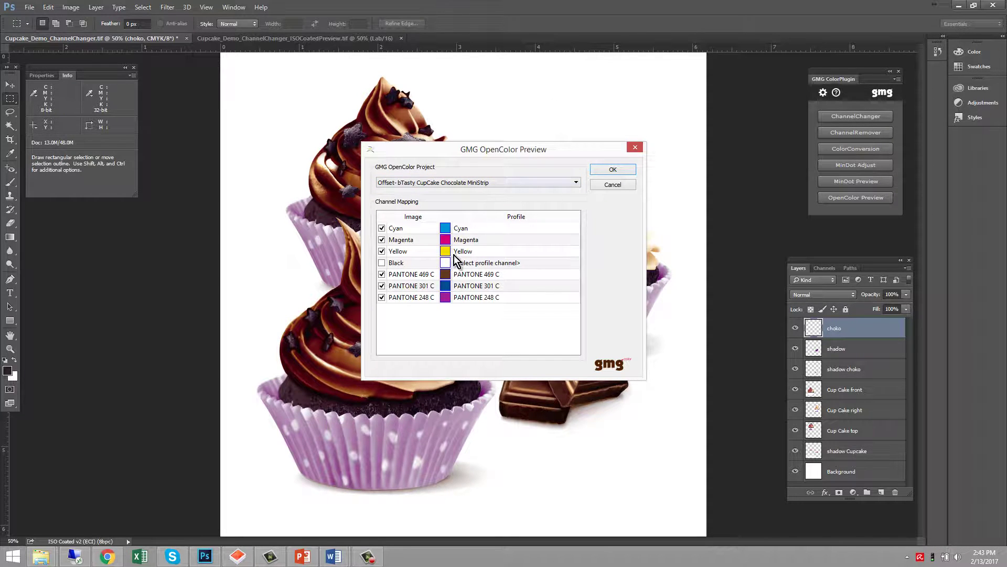
click(613, 169)
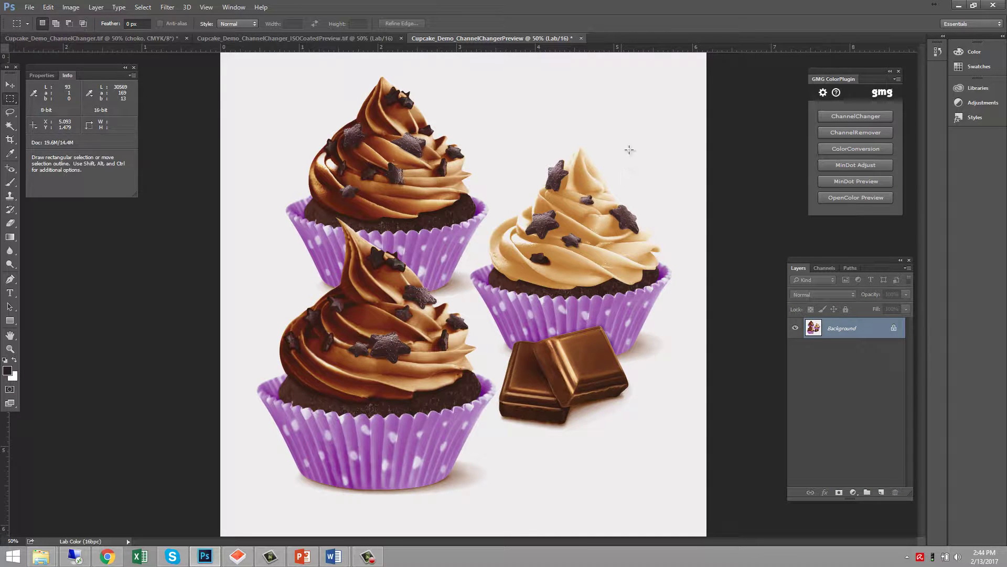
- Compare the ISO Coated preview with the ChannelChanger preview by alternating between the two documents
click(293, 39)
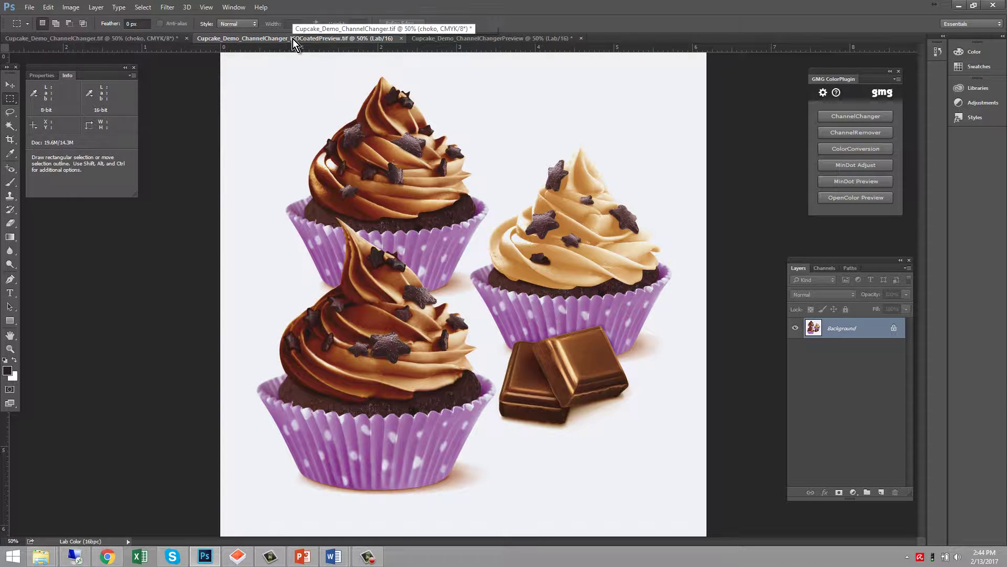
click(483, 39)
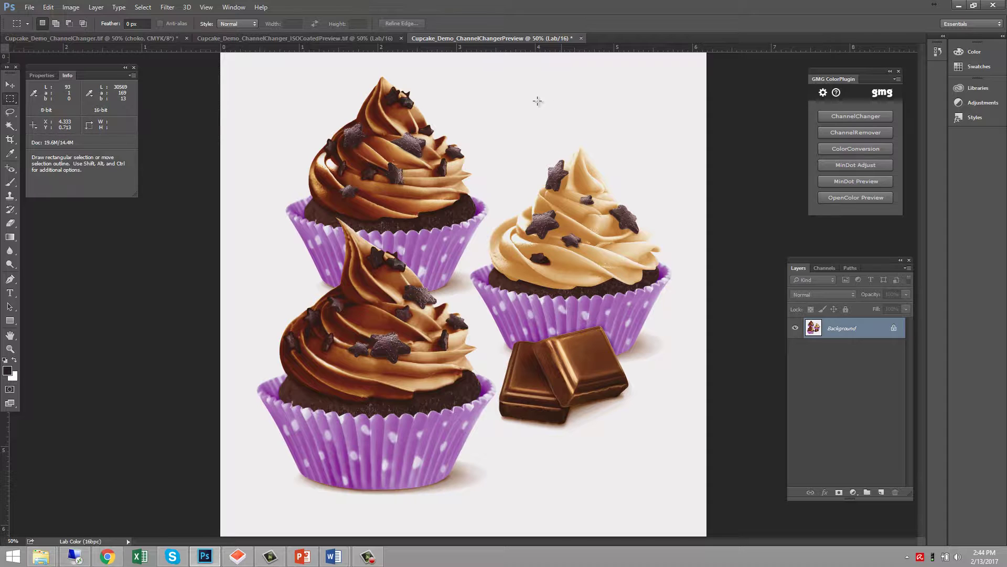
click(329, 38)
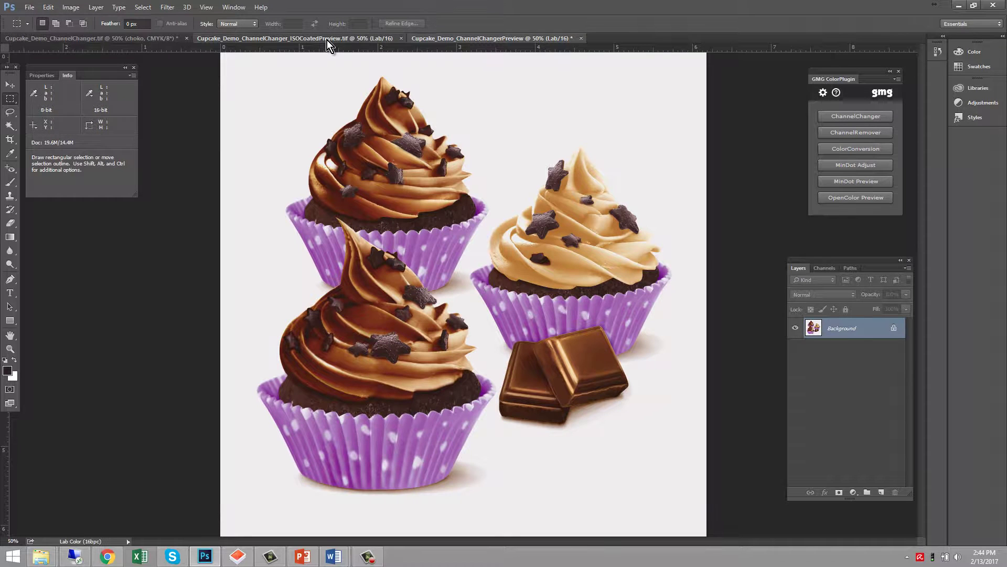
click(462, 39)
click(295, 41)
click(465, 39)
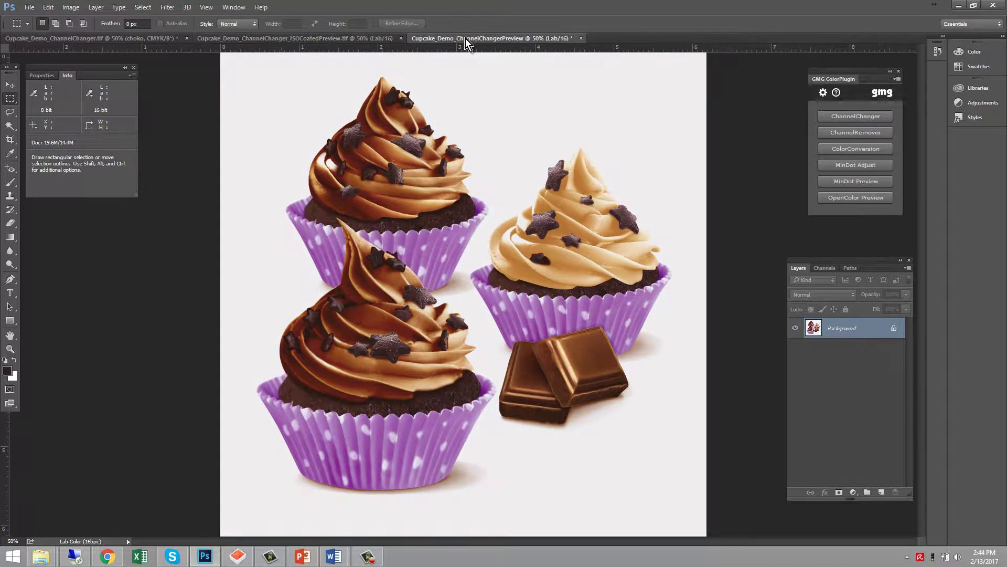
click(317, 40)
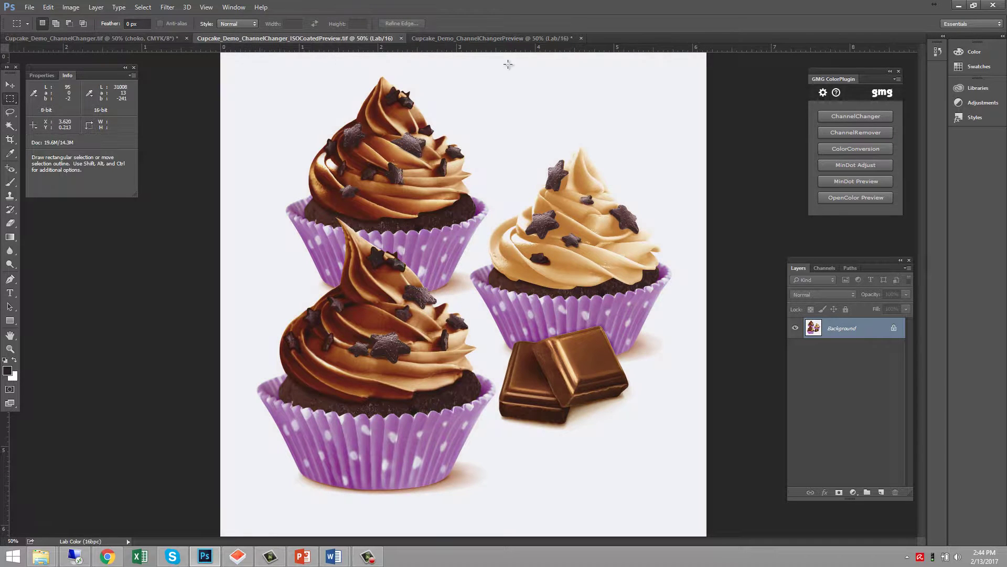
click(517, 38)
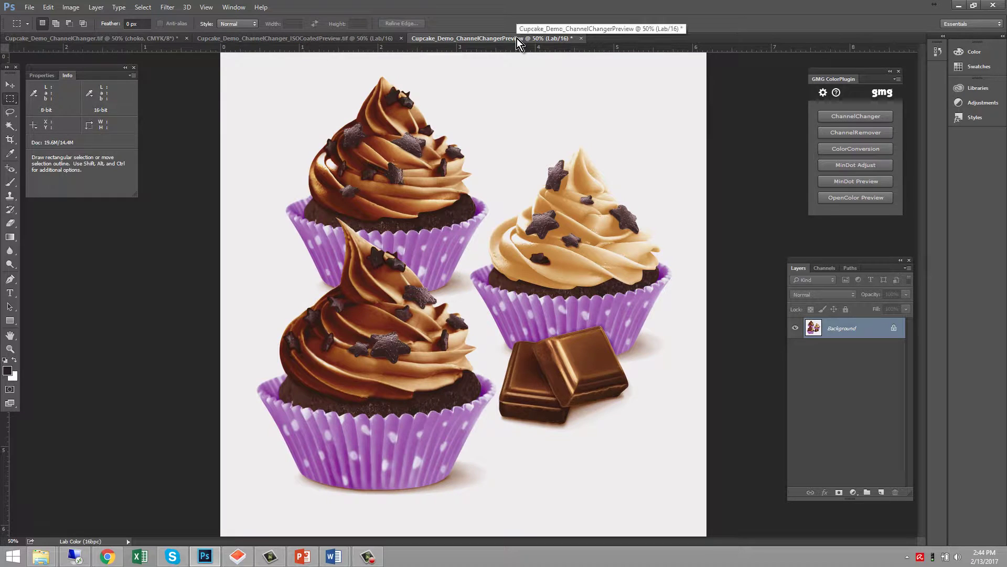